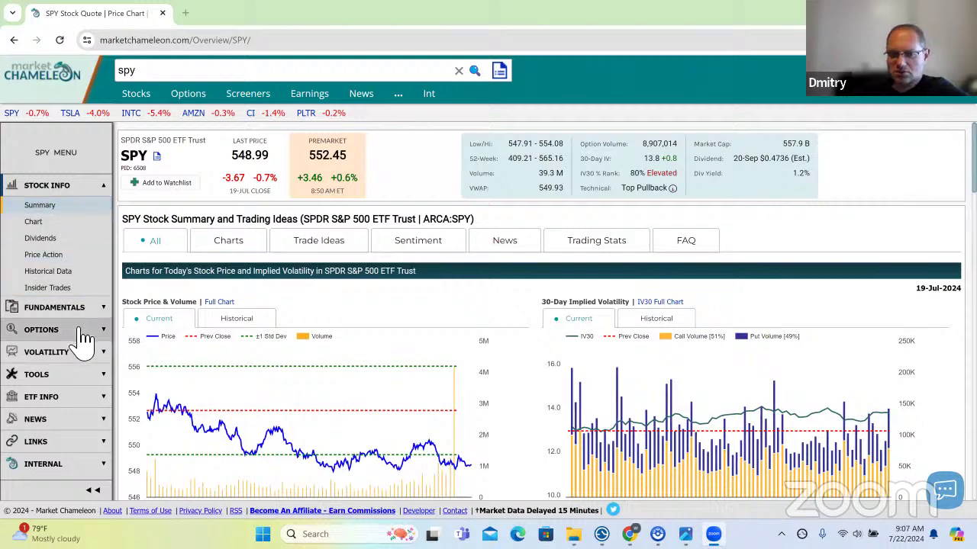
Expand the OPTIONS section of SPY's left-hand menu.
left_click(83, 333)
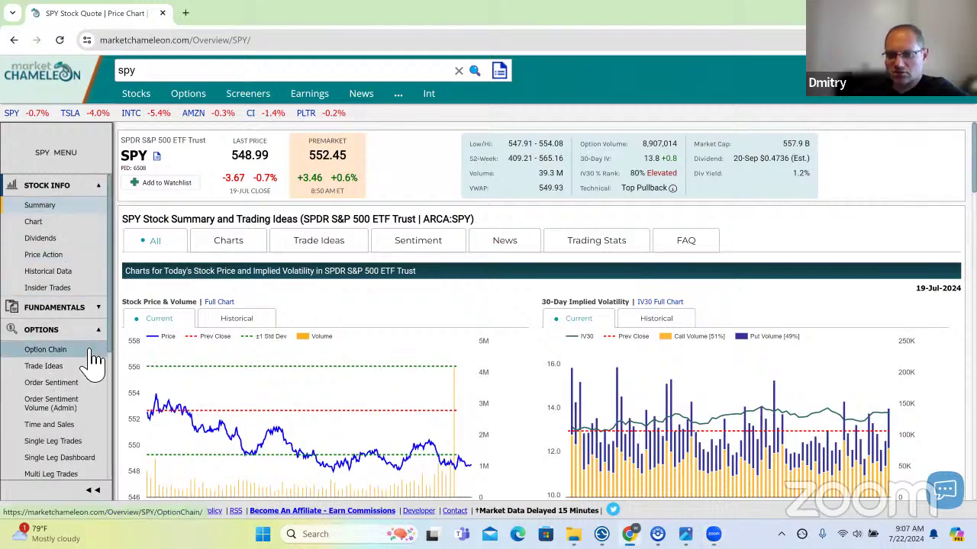
Open the SPY option chain (19-Jul-24 expiration) and collapse the left menu to widen the table.
left_click(46, 350)
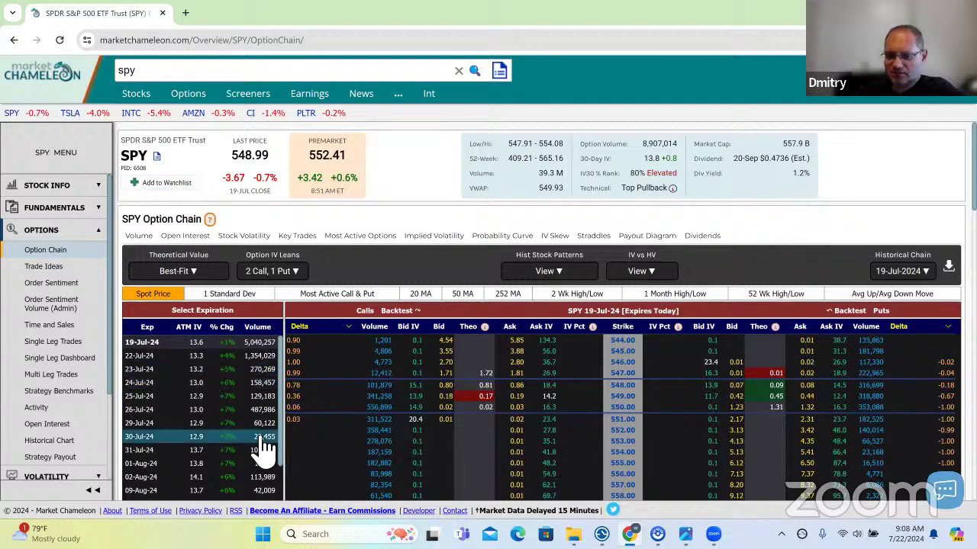
scroll(717, 252, "down", 2)
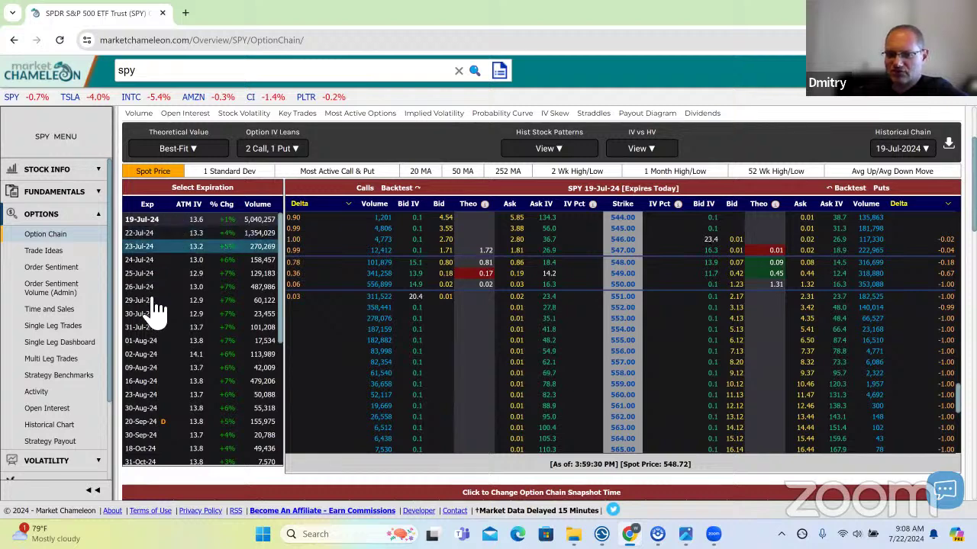
left_click(85, 149)
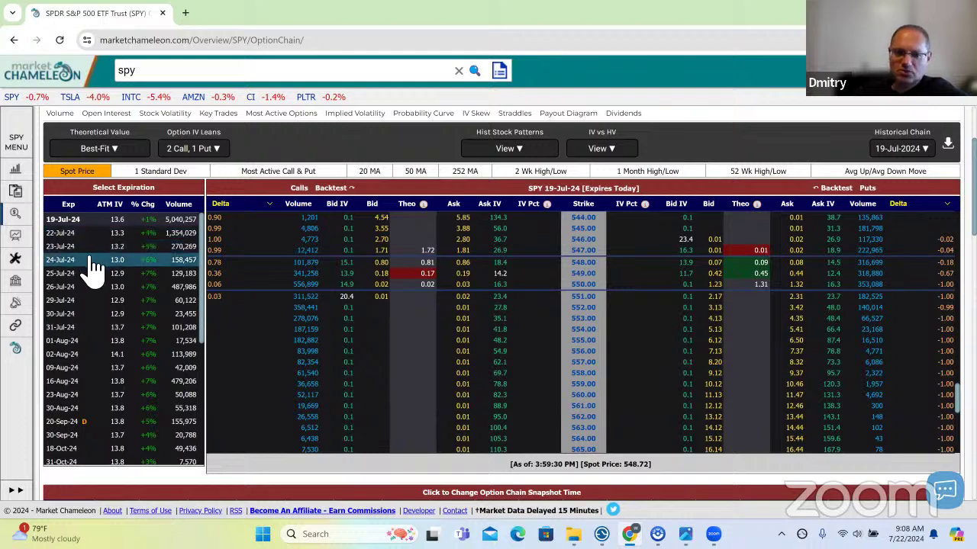
Switch the chain to the 24-Jul-24 expiration and highlight its 3 trading / 5 calendar days.
left_click(161, 259)
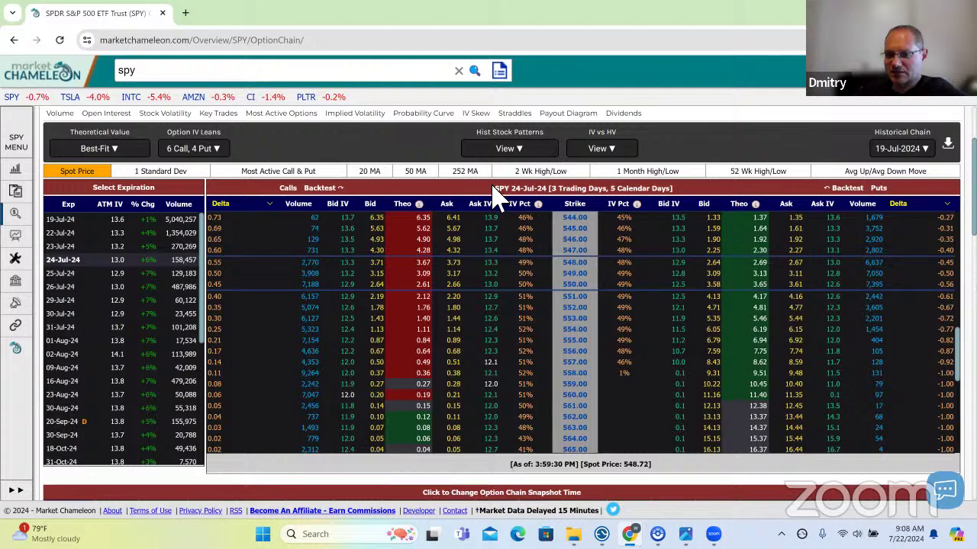
left_click_drag(503, 187, 625, 191)
left_click(627, 191)
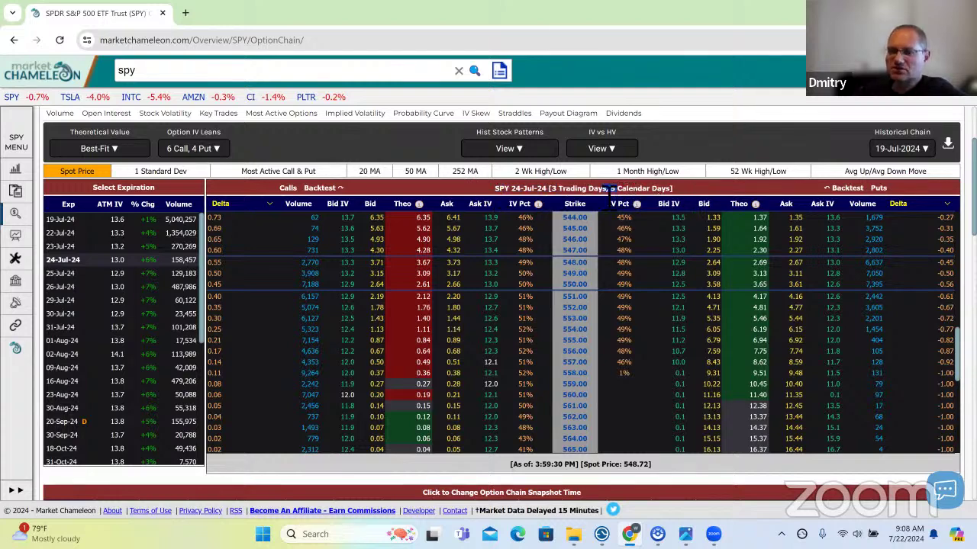
left_click_drag(552, 191, 611, 191)
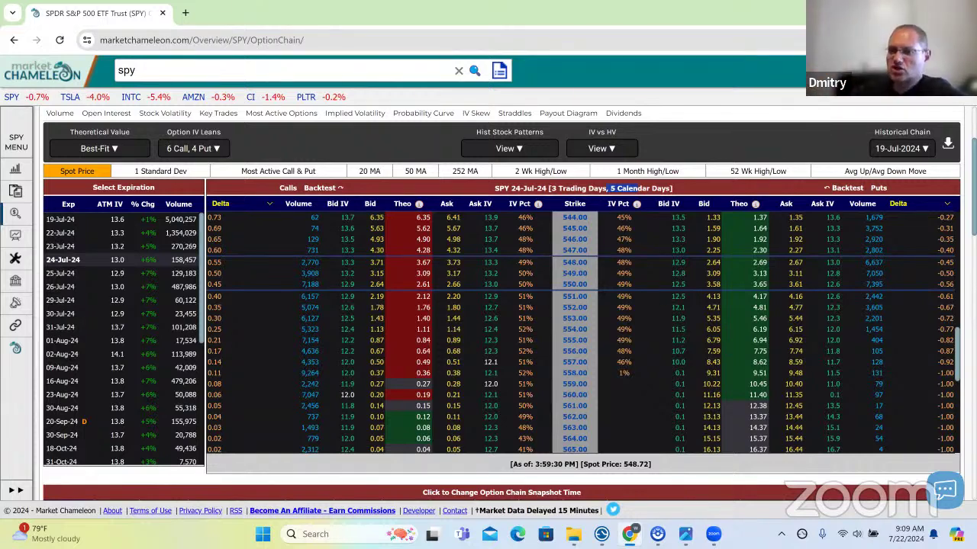
Highlight SPY's 548.99 last price above the option chain.
scroll(519, 283, "down", 1)
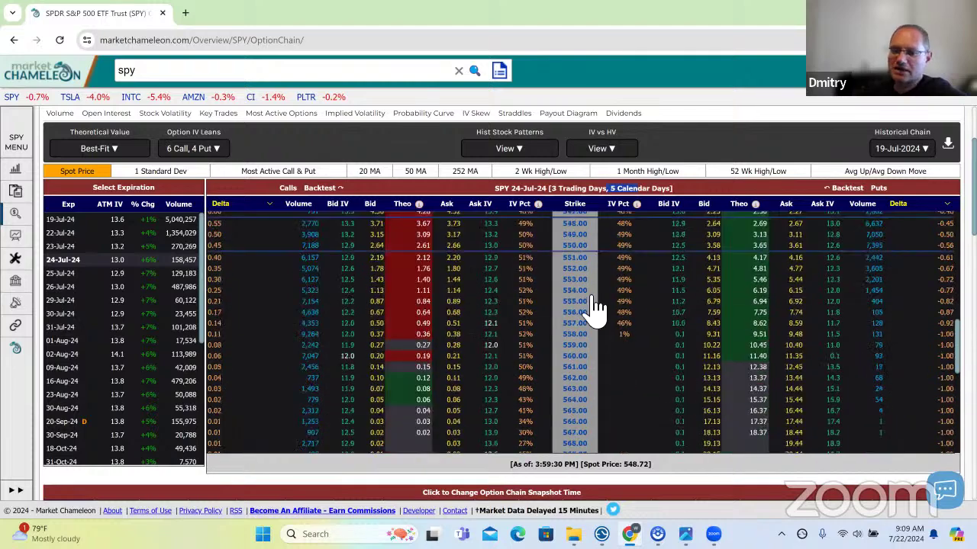
scroll(603, 306, "down", 1)
scroll(198, 164, "up", 2)
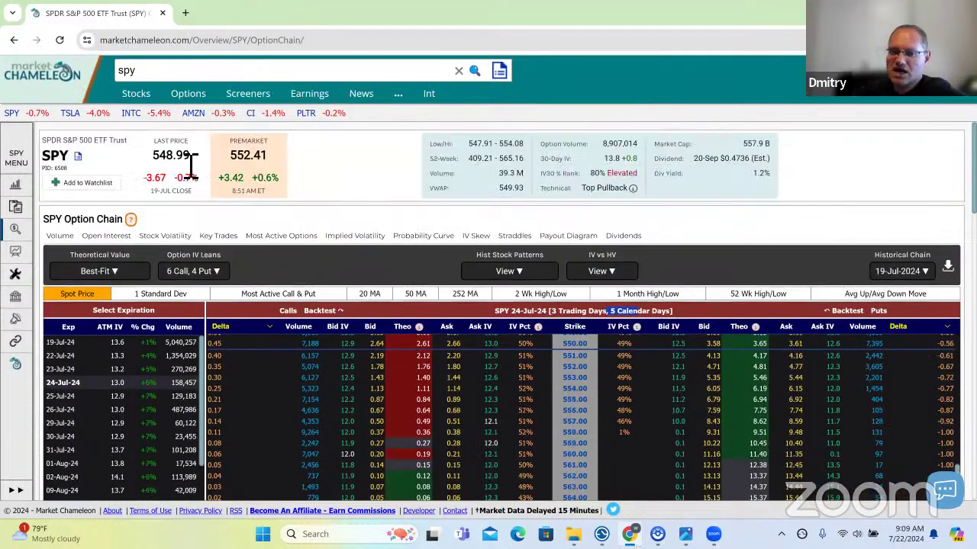
double_click(172, 157)
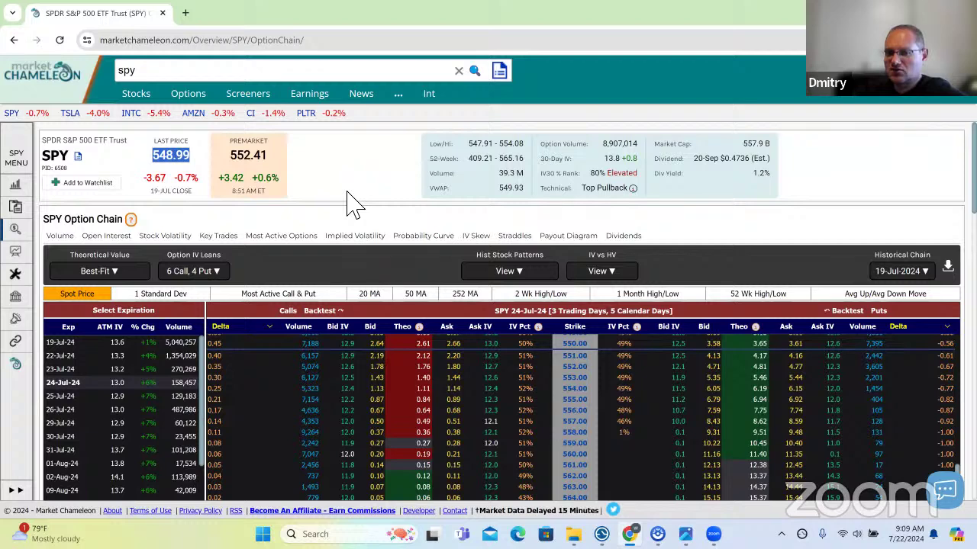
scroll(603, 309, "down", 1)
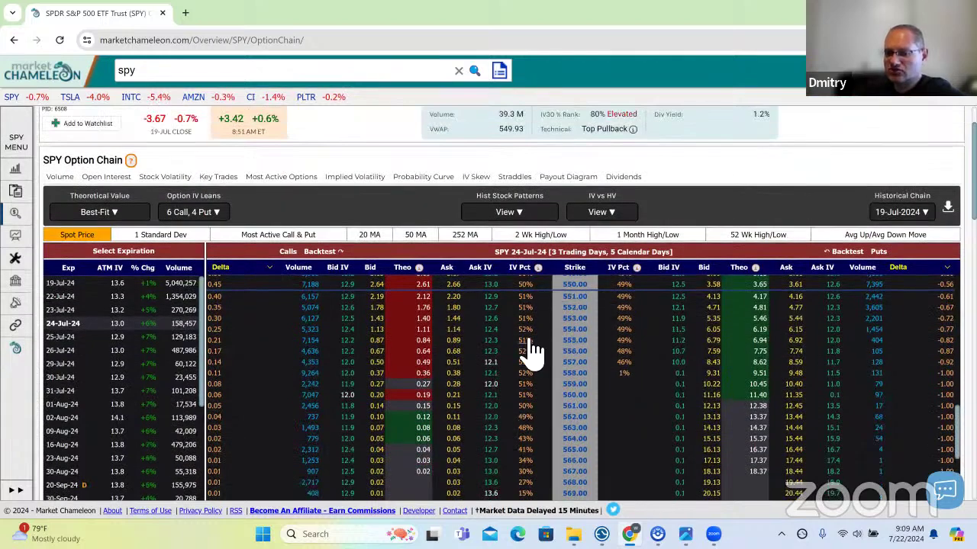
scroll(604, 305, "up", 2)
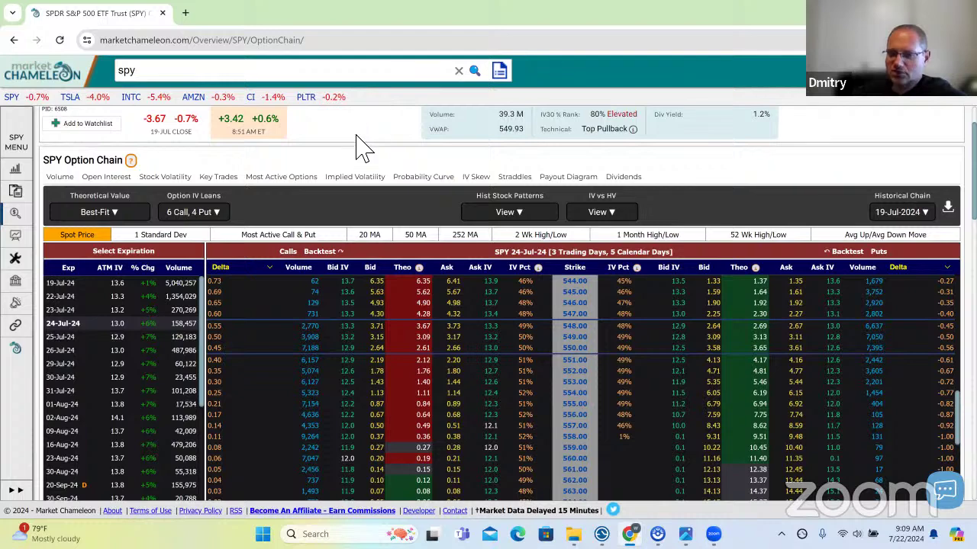
scroll(227, 190, "up", 2)
double_click(170, 156)
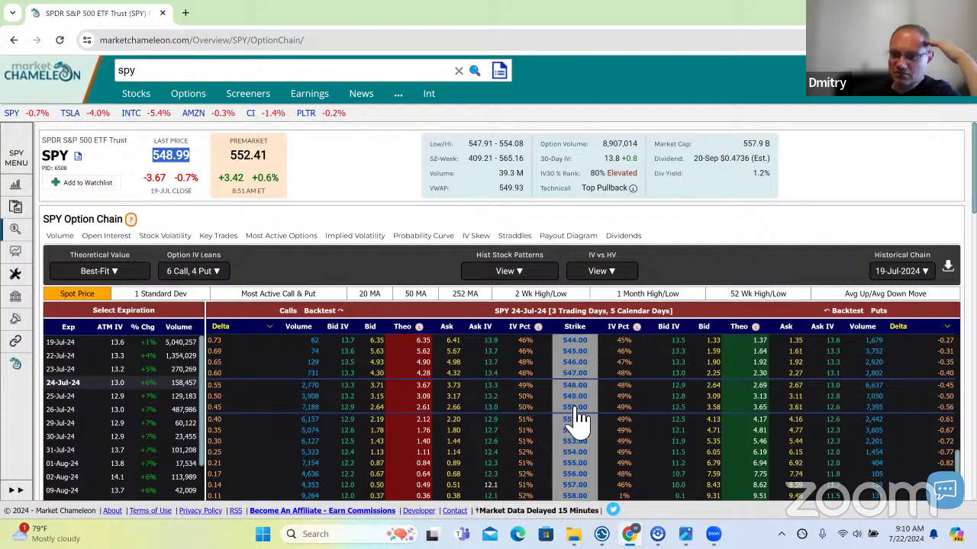
Send a buy of the 24-Jul-24 549 call at the 3.17 ask into the profit calculator.
left_click(457, 397)
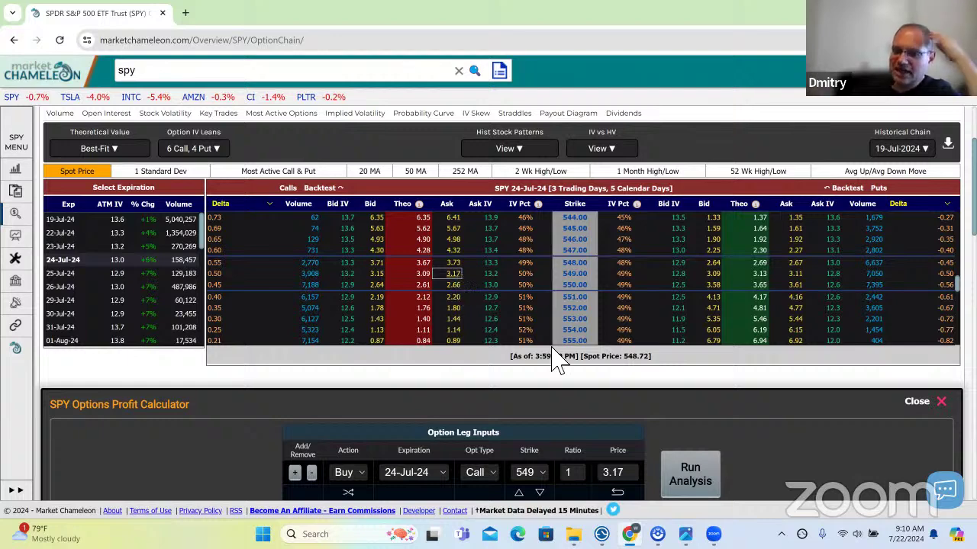
scroll(329, 358, "down", 2)
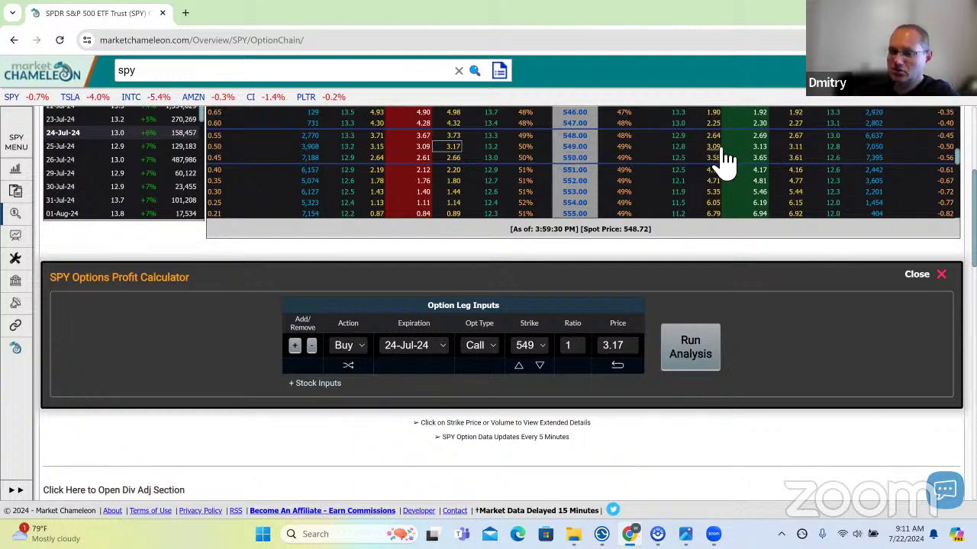
Add a buy of the 549 put at 3.11 as the second leg and run the analysis.
left_click(802, 147)
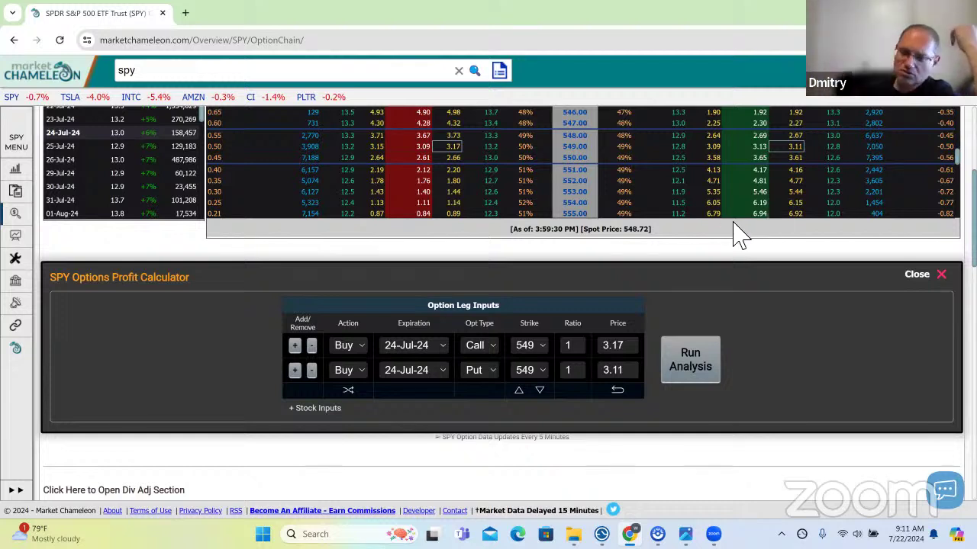
left_click(709, 366)
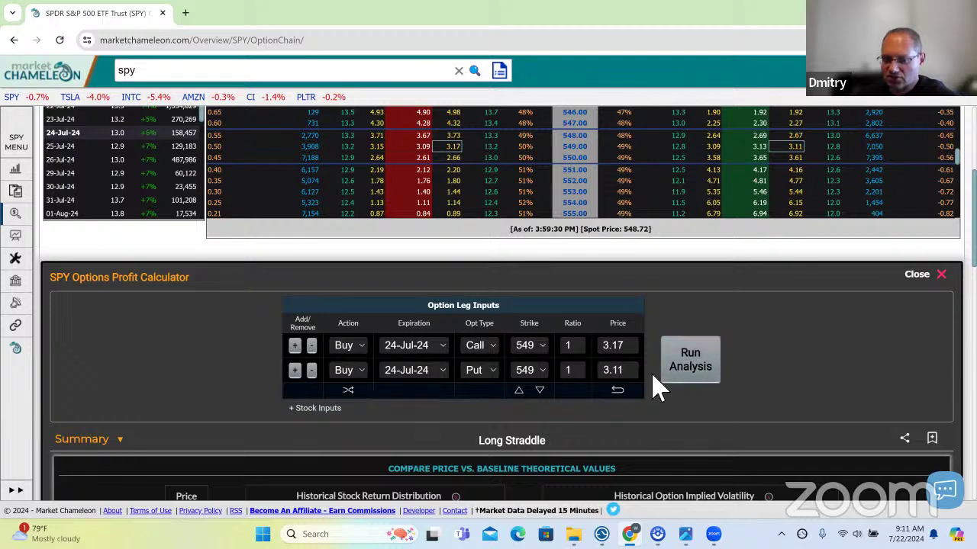
Read the Long Straddle payout diagram, with break-evens at 542.72 and 555.28 and -628 max loss.
scroll(873, 372, "down", 2)
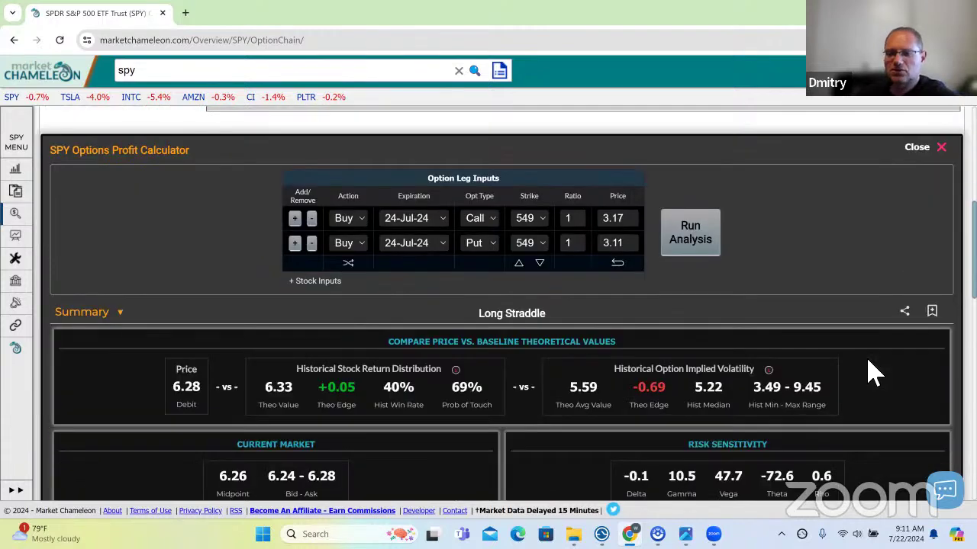
scroll(874, 373, "down", 1)
scroll(868, 373, "down", 1)
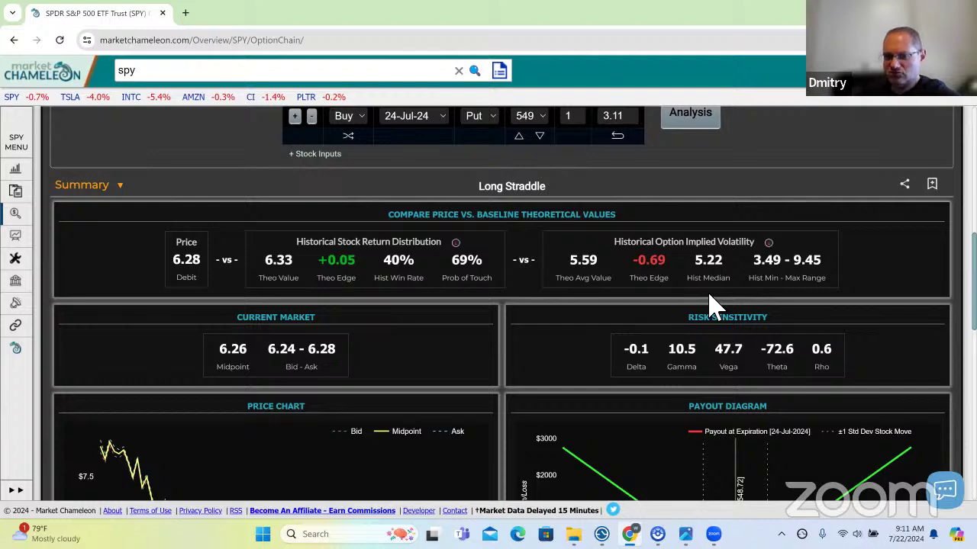
scroll(710, 305, "down", 1)
scroll(709, 305, "down", 1)
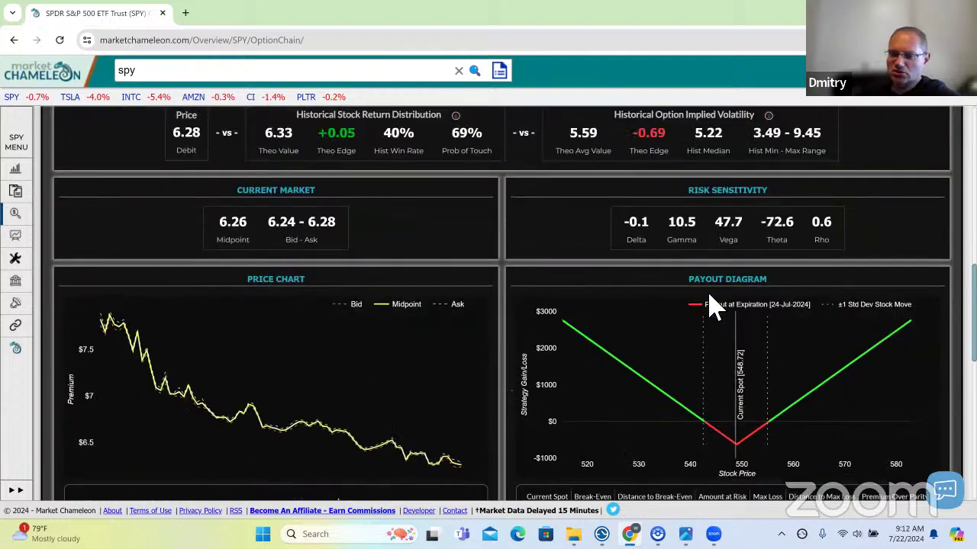
mouse_move(739, 448)
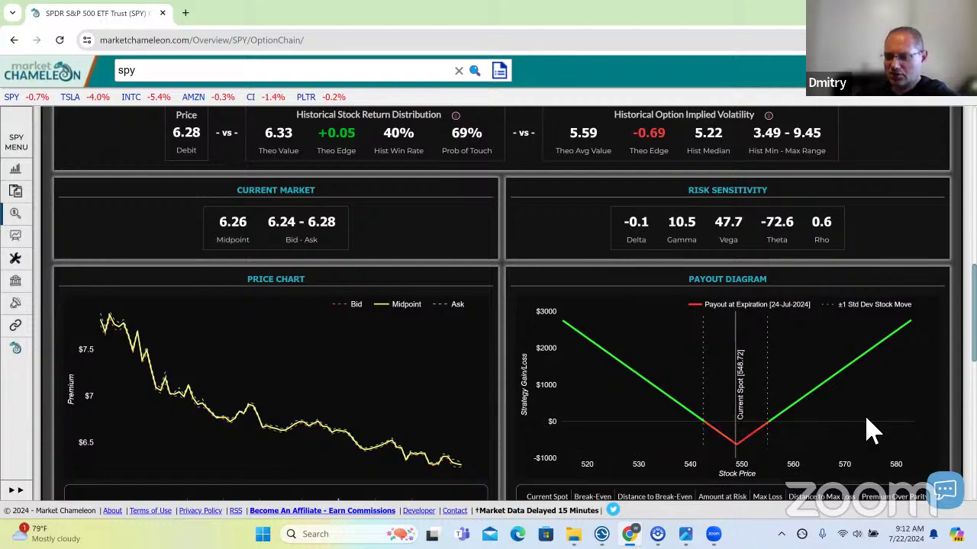
mouse_move(872, 433)
scroll(763, 377, "down", 1)
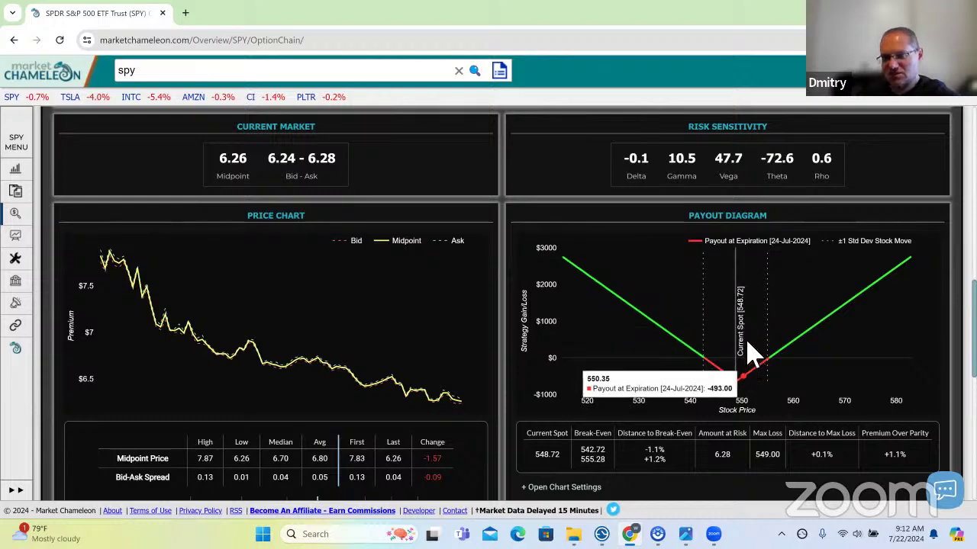
Highlight the 548.72 spot price in the calculator.
scroll(646, 181, "up", 5)
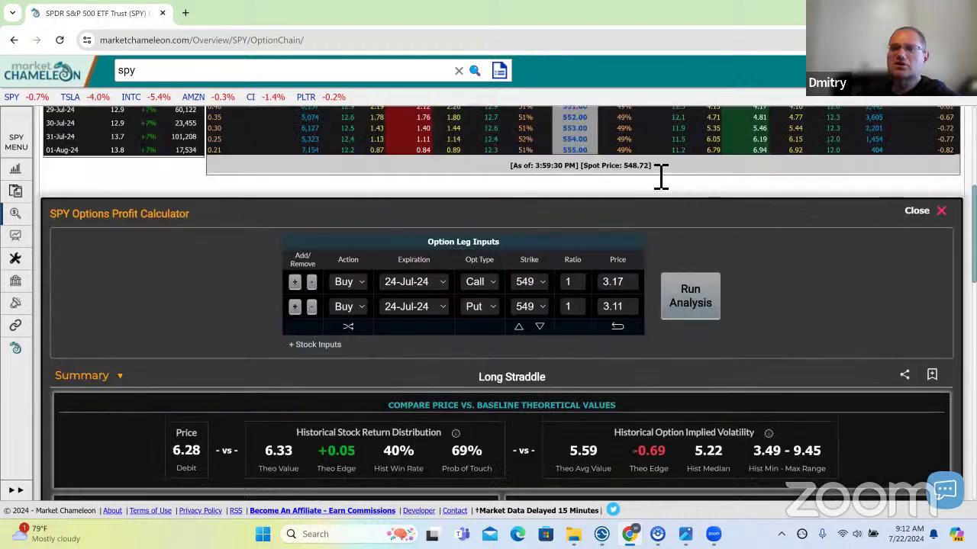
double_click(648, 166)
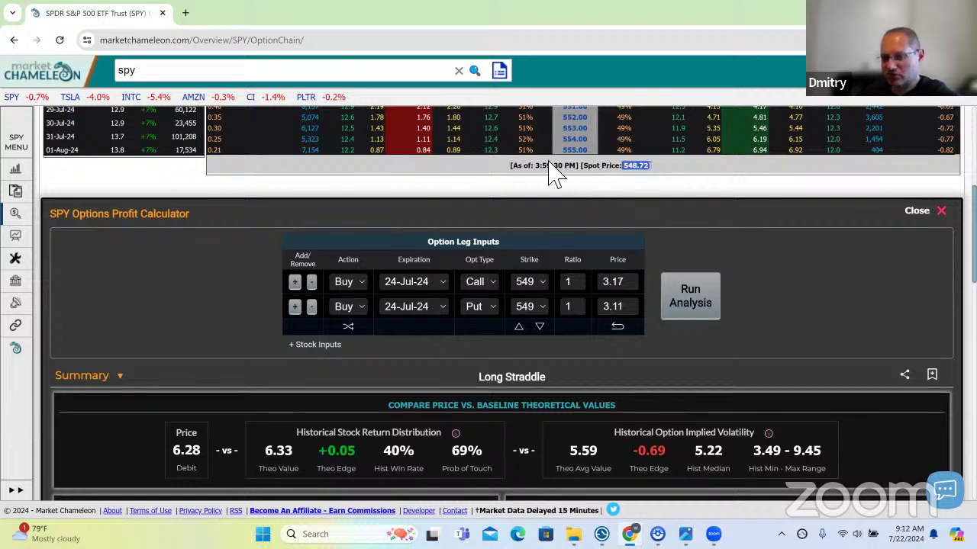
left_click(594, 177)
left_click_drag(649, 166, 628, 166)
Review the price chart and payout diagram, highlighting the straddle's 6.28 debit.
scroll(702, 252, "down", 2)
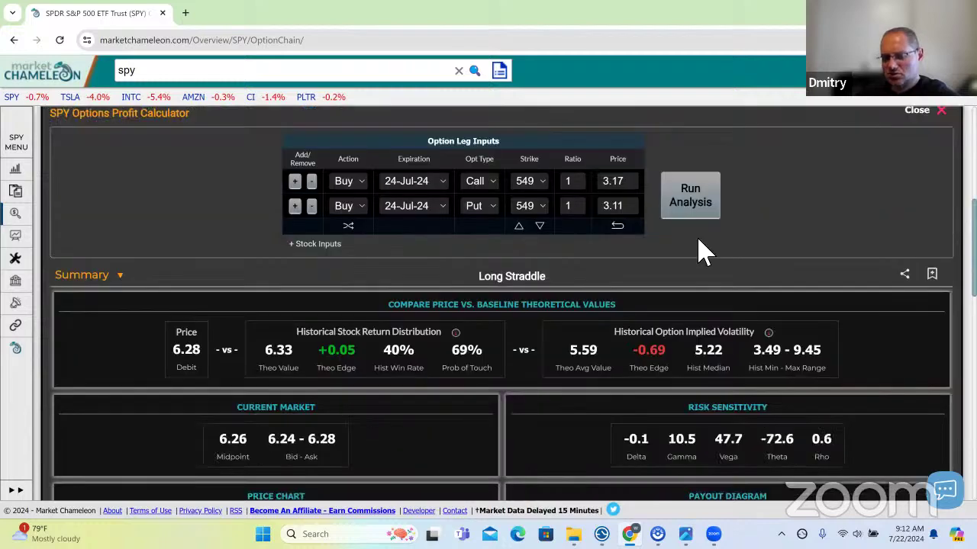
scroll(702, 252, "down", 4)
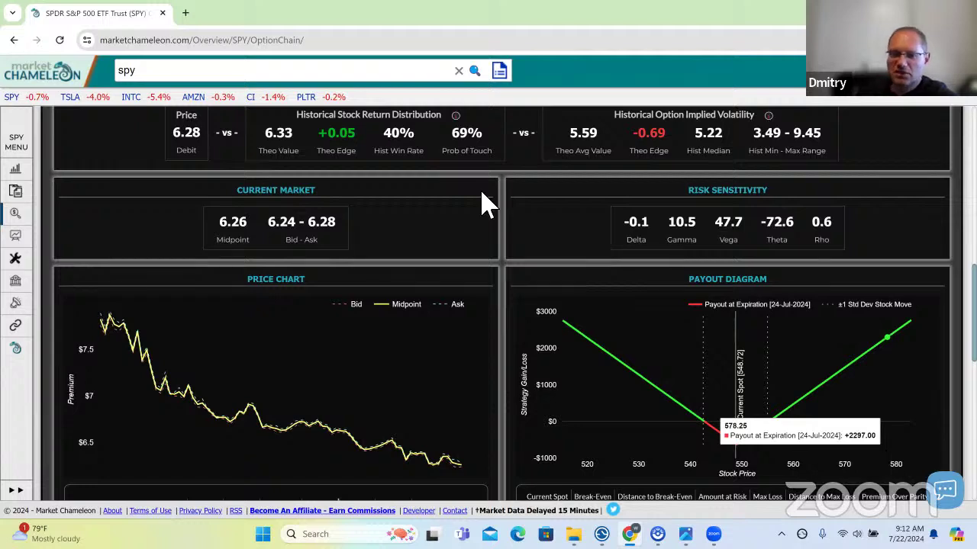
scroll(204, 195, "up", 1)
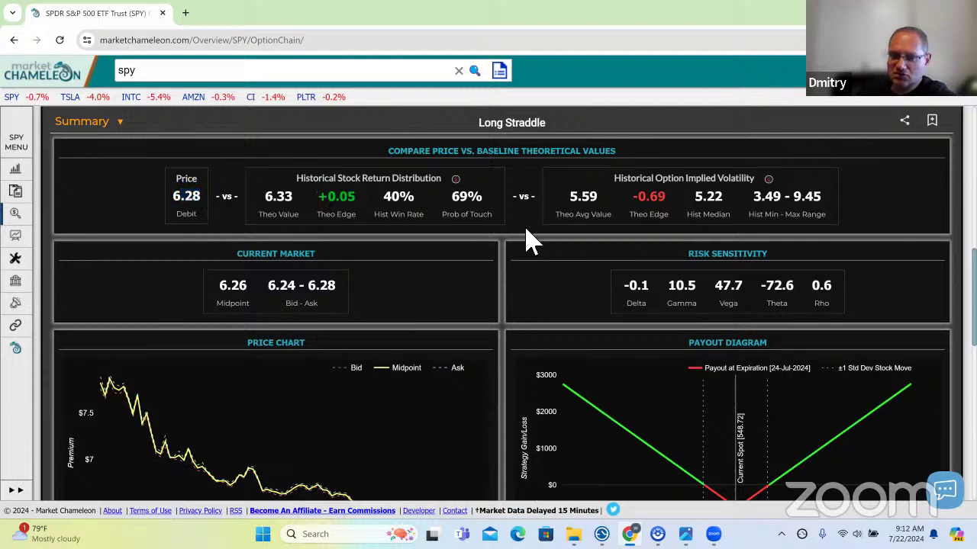
scroll(589, 229, "up", 3)
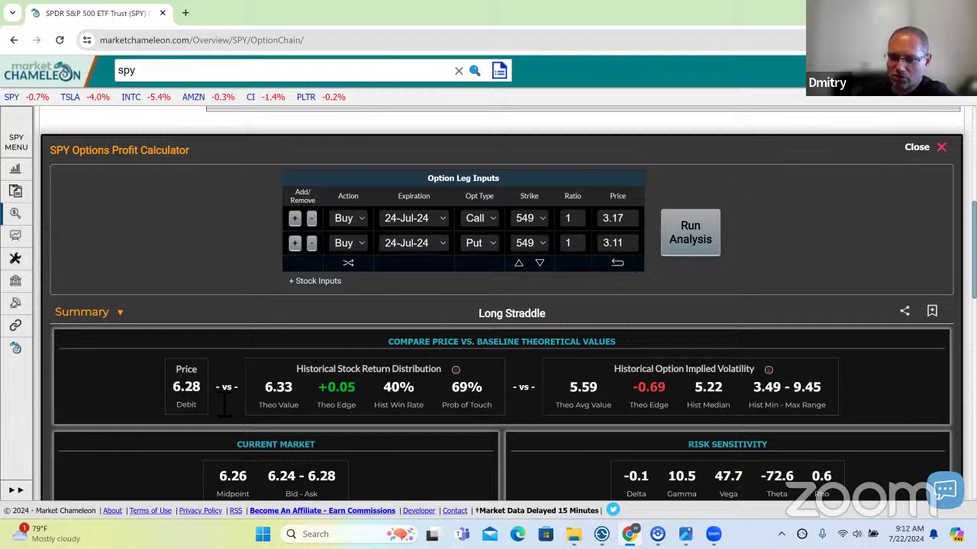
double_click(183, 389)
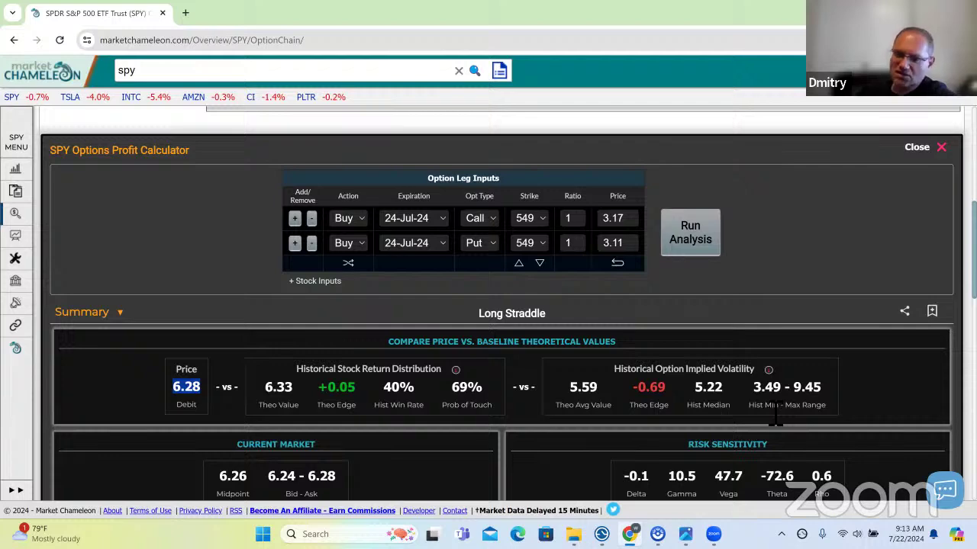
scroll(776, 412, "down", 5)
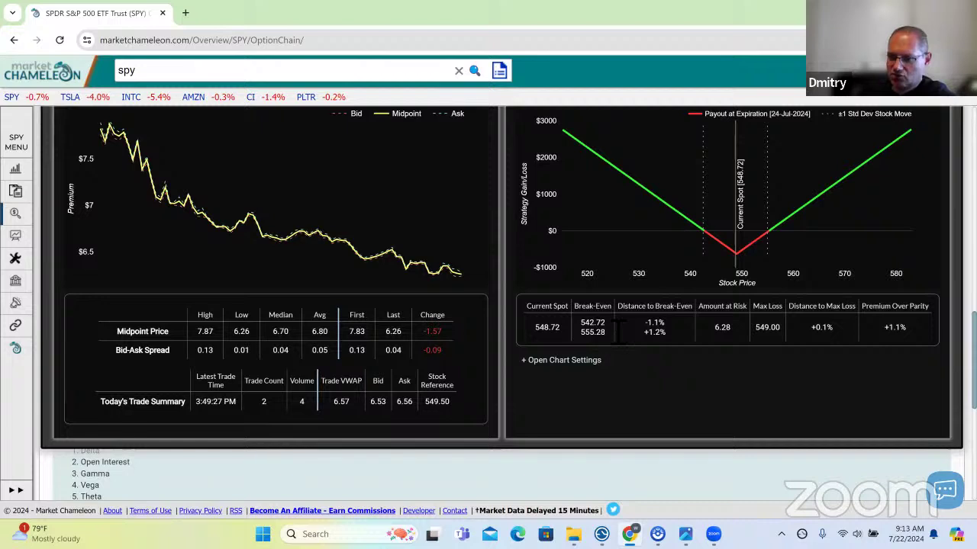
triple_click(614, 341)
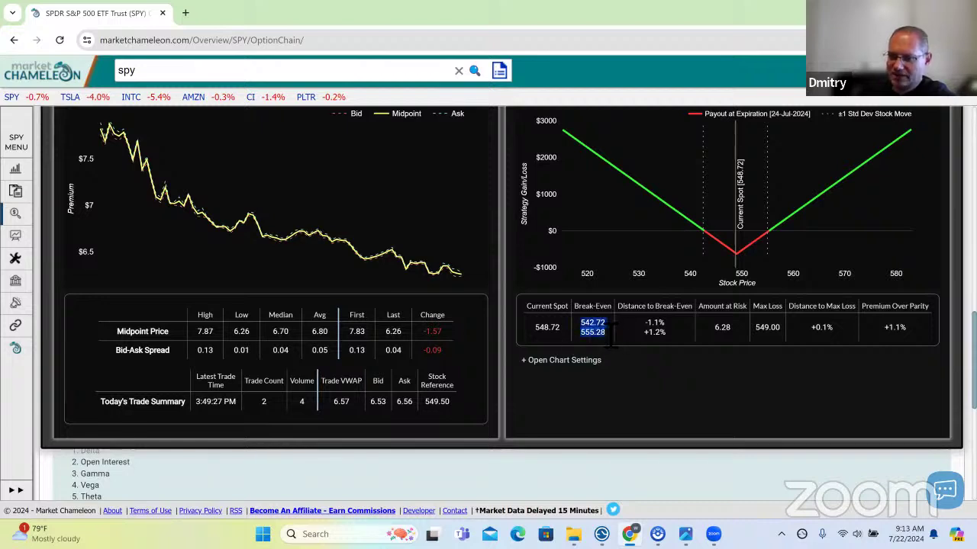
left_click(603, 335)
left_click_drag(590, 323, 593, 333)
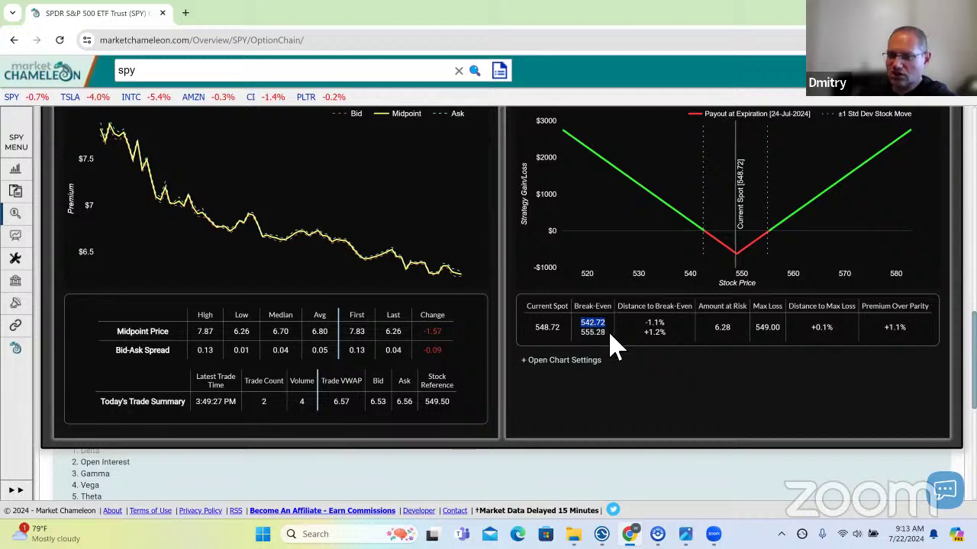
left_click(615, 344)
double_click(593, 333)
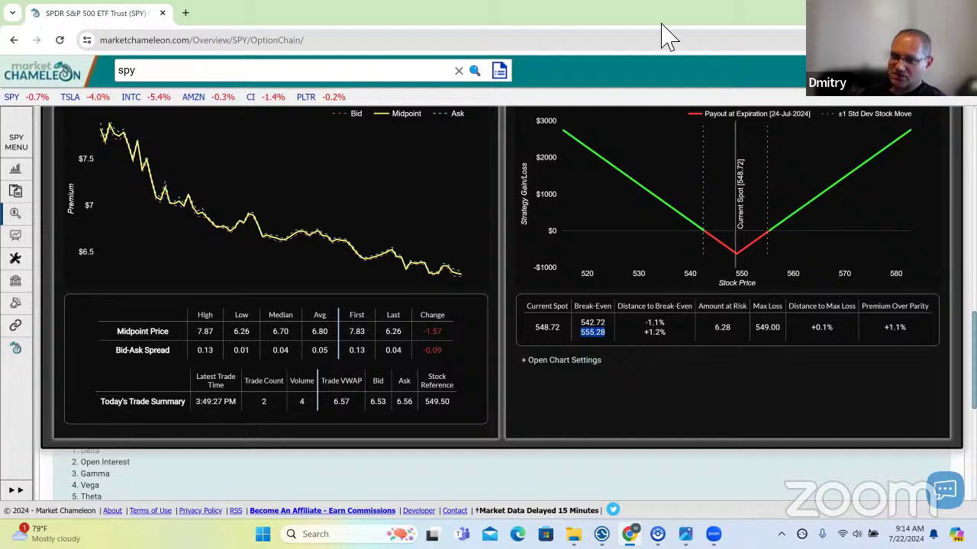
Highlight the break-even distances: -1.1% to the lower and +1.2% to the upper.
scroll(617, 206, "up", 4)
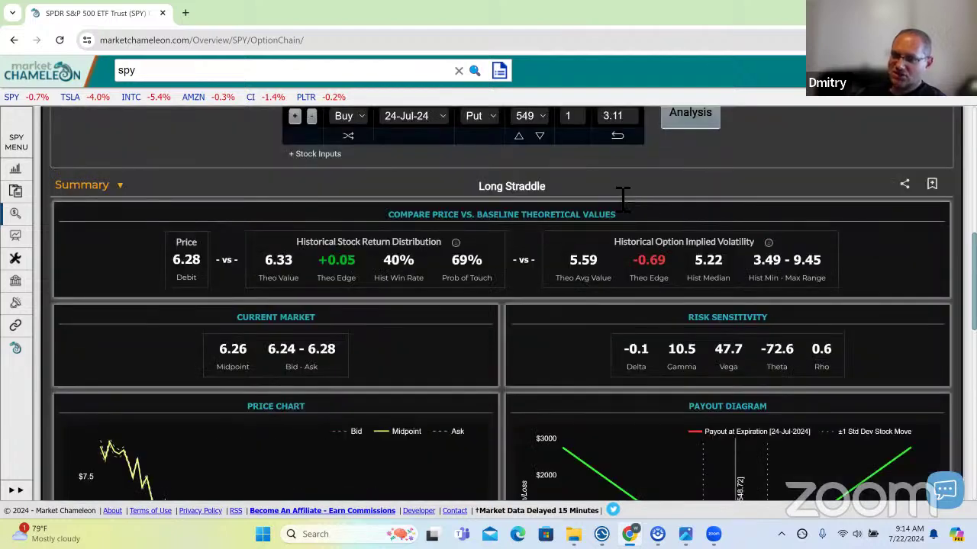
scroll(654, 233, "up", 3)
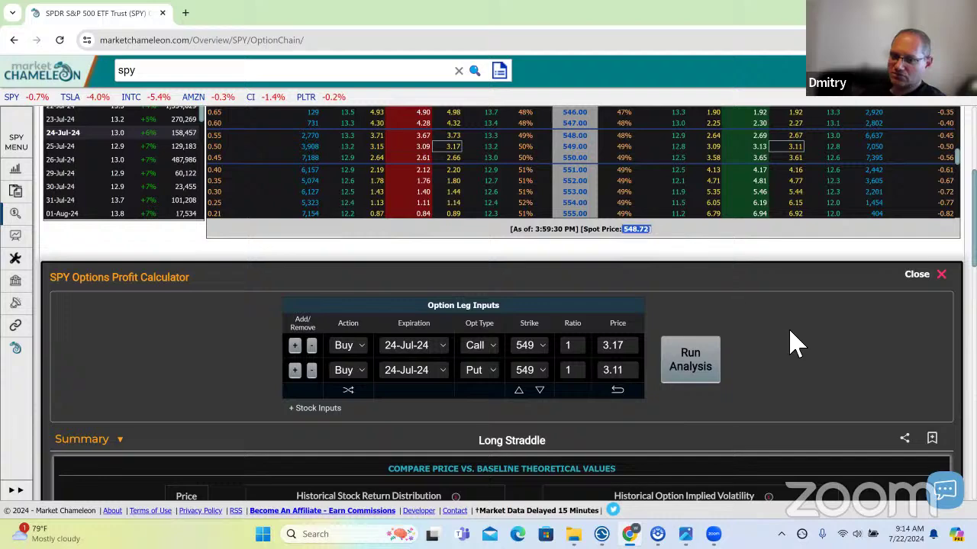
scroll(763, 284, "down", 5)
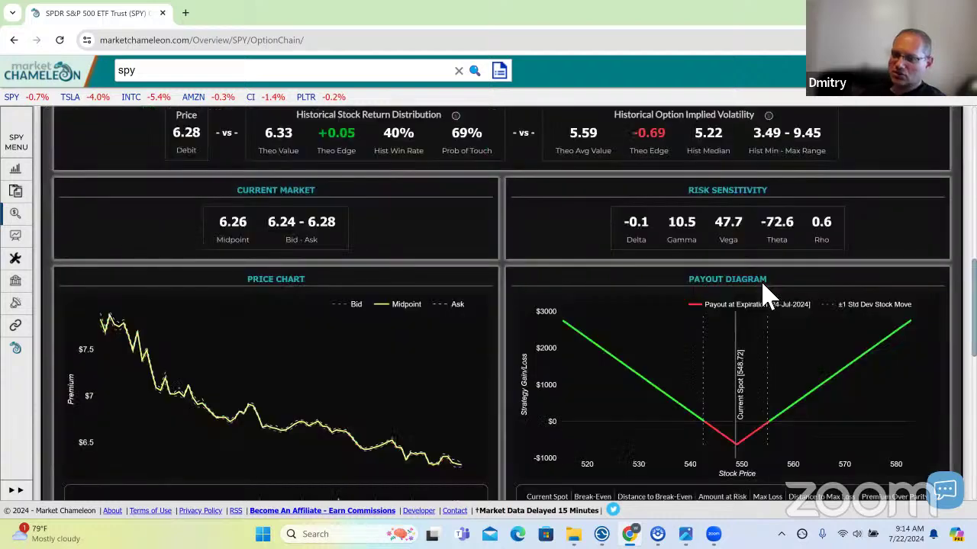
scroll(763, 290, "down", 3)
left_click_drag(667, 260, 646, 261)
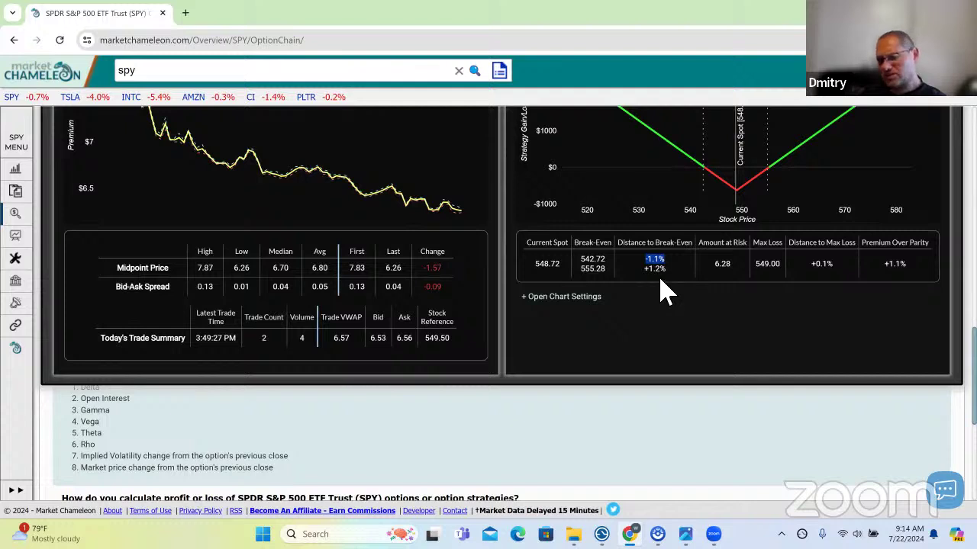
left_click_drag(668, 272, 641, 271)
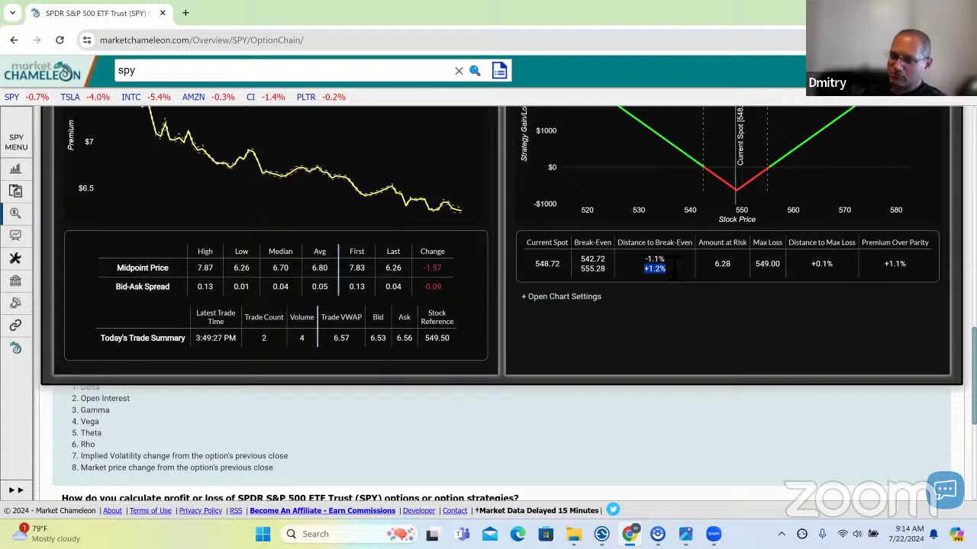
left_click_drag(667, 260, 646, 260)
mouse_move(702, 174)
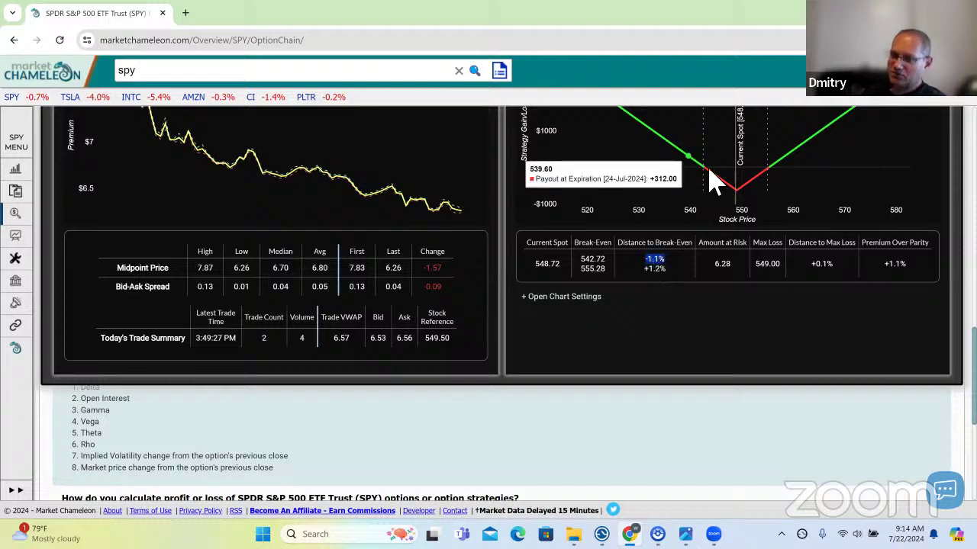
left_click(666, 278)
left_click_drag(667, 273, 647, 272)
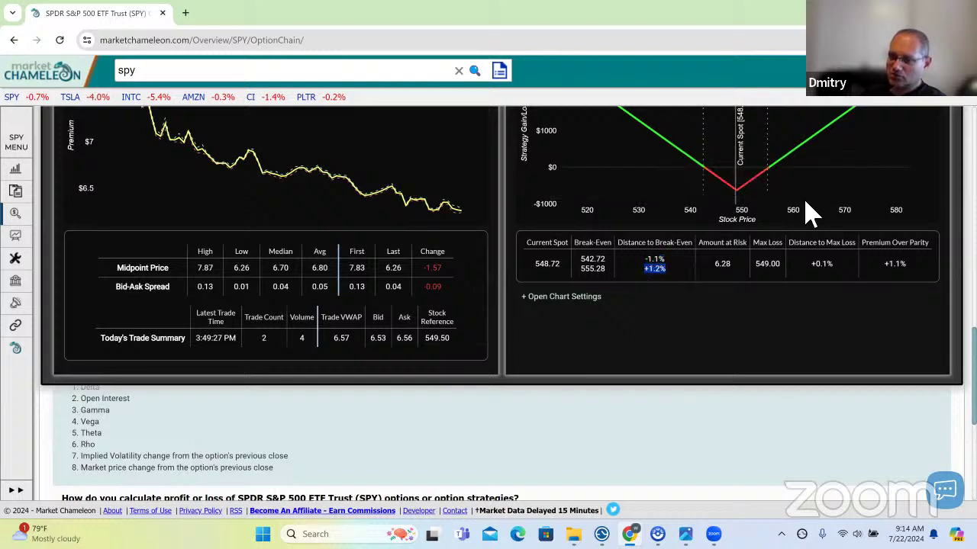
Highlight 6.28 amount at risk, 549.00 max loss, +0.1% to max loss and +1.1% premium over parity.
mouse_move(772, 183)
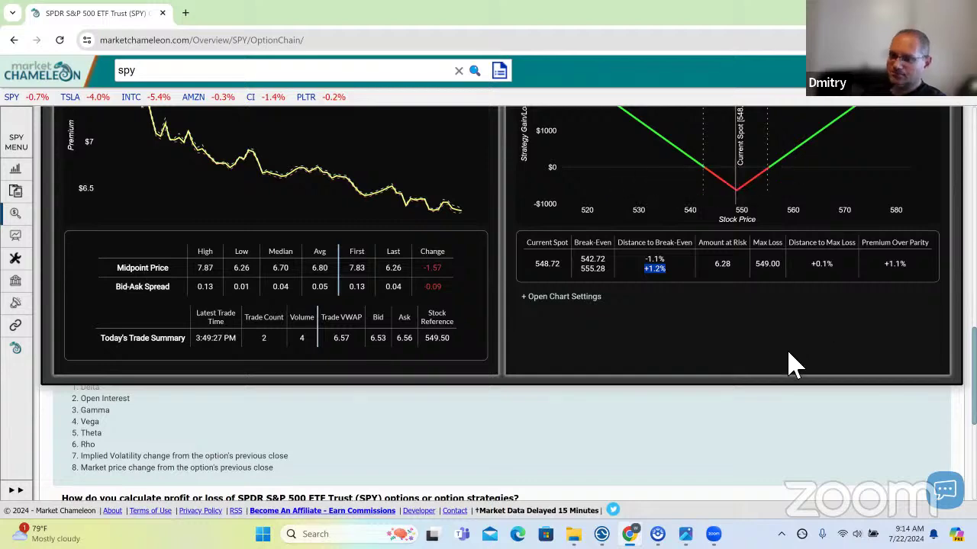
scroll(794, 367, "up", 2)
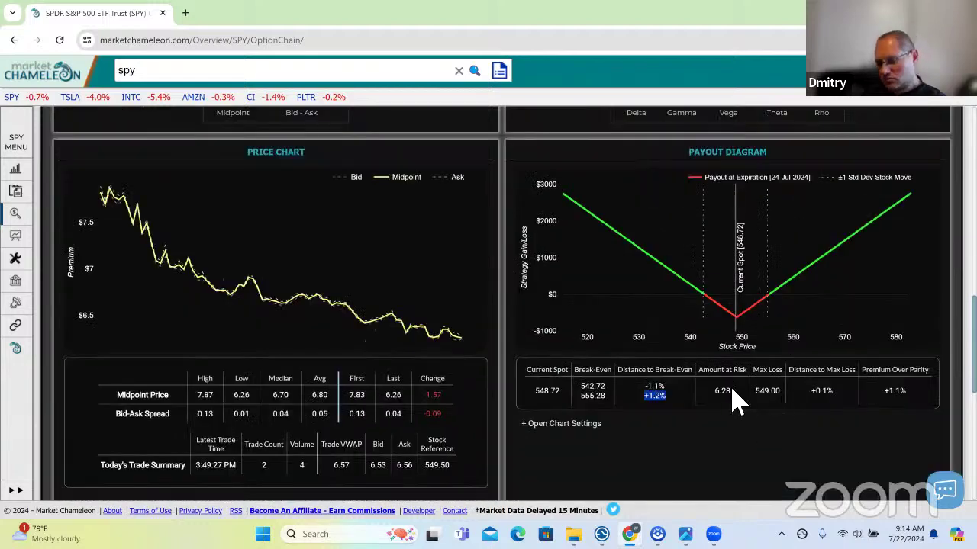
left_click_drag(734, 390, 703, 390)
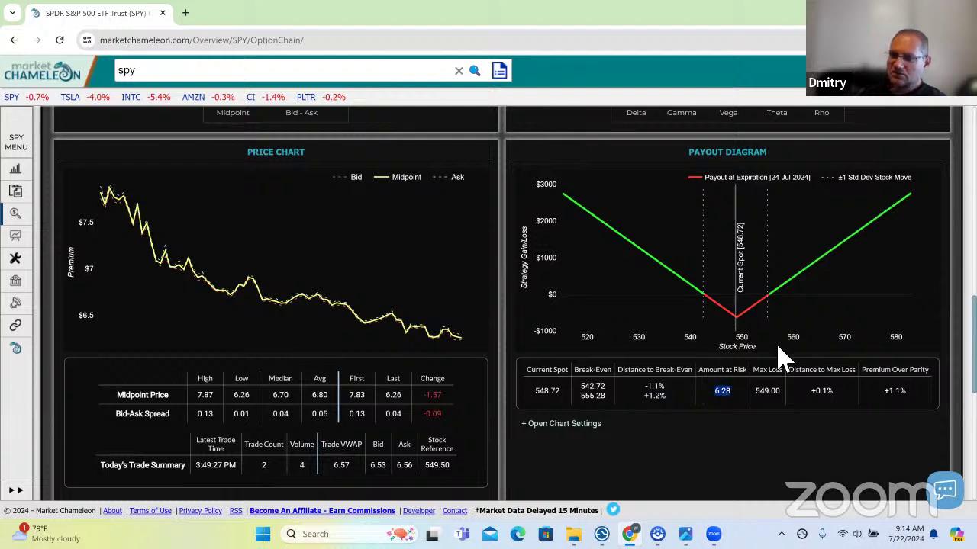
double_click(767, 390)
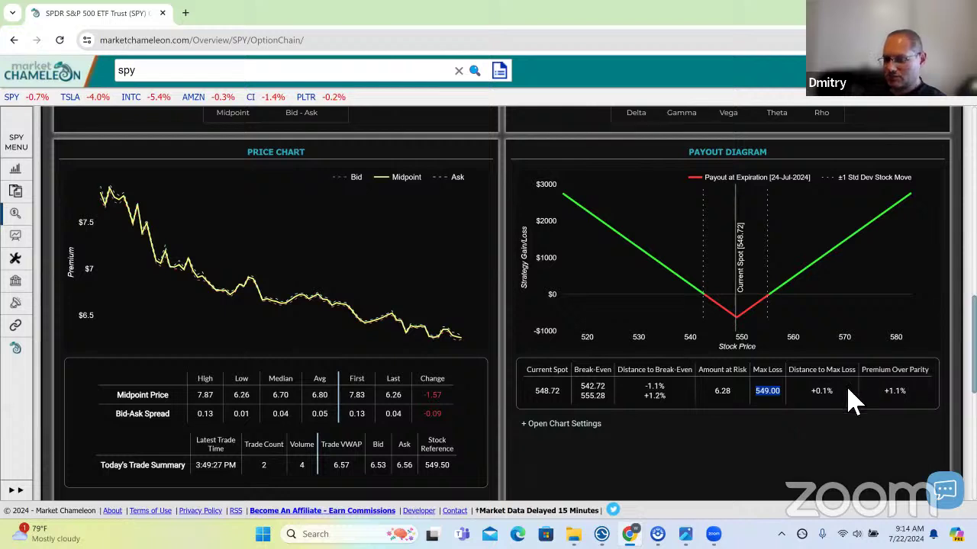
double_click(822, 391)
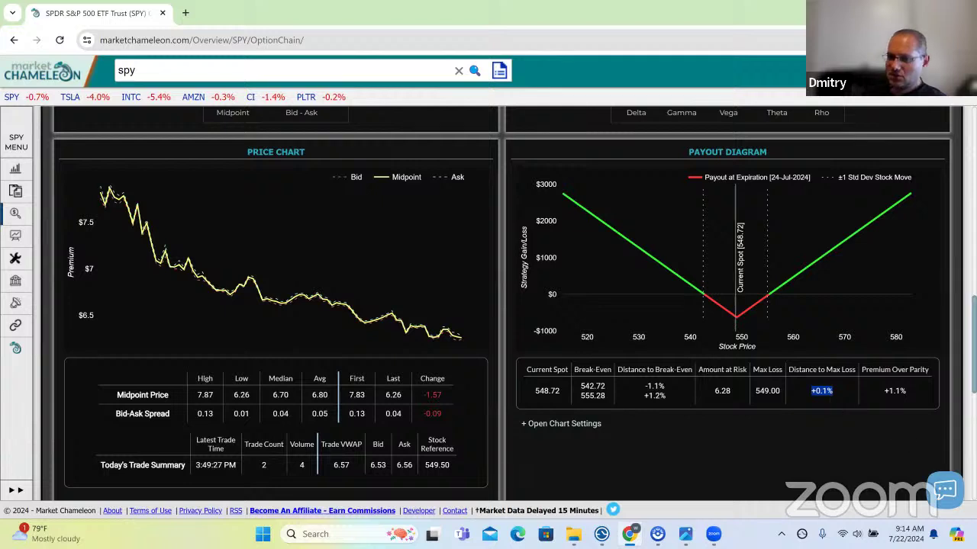
double_click(894, 390)
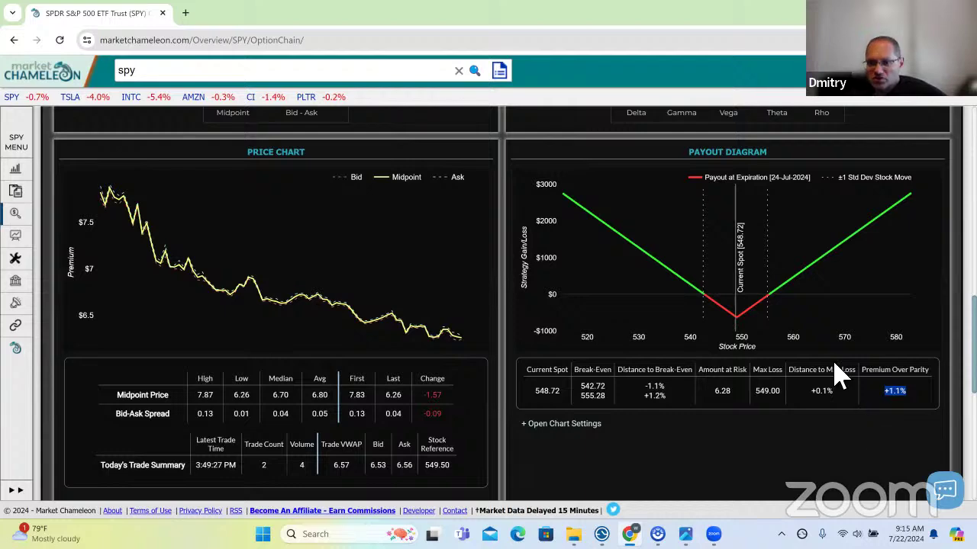
scroll(670, 358, "up", 2)
scroll(676, 365, "up", 4)
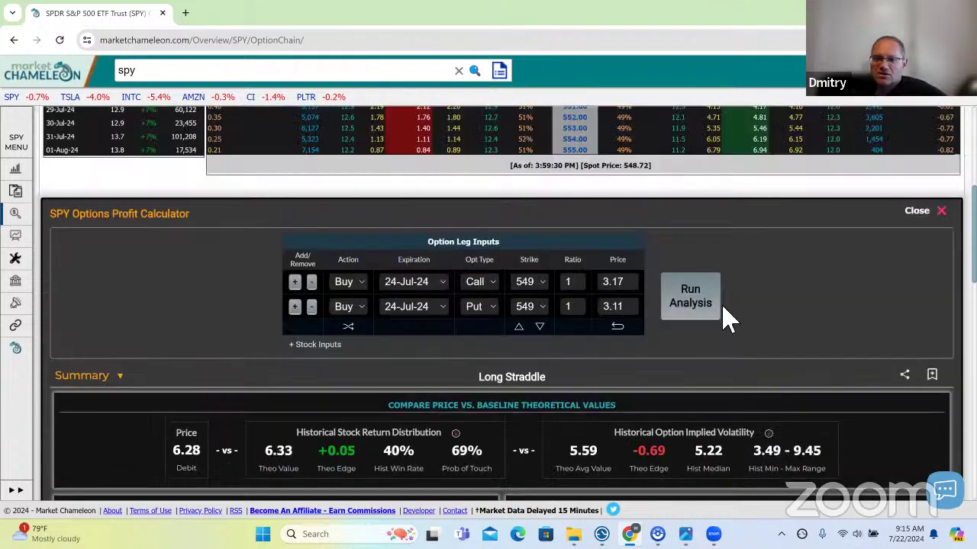
scroll(691, 355, "down", 1)
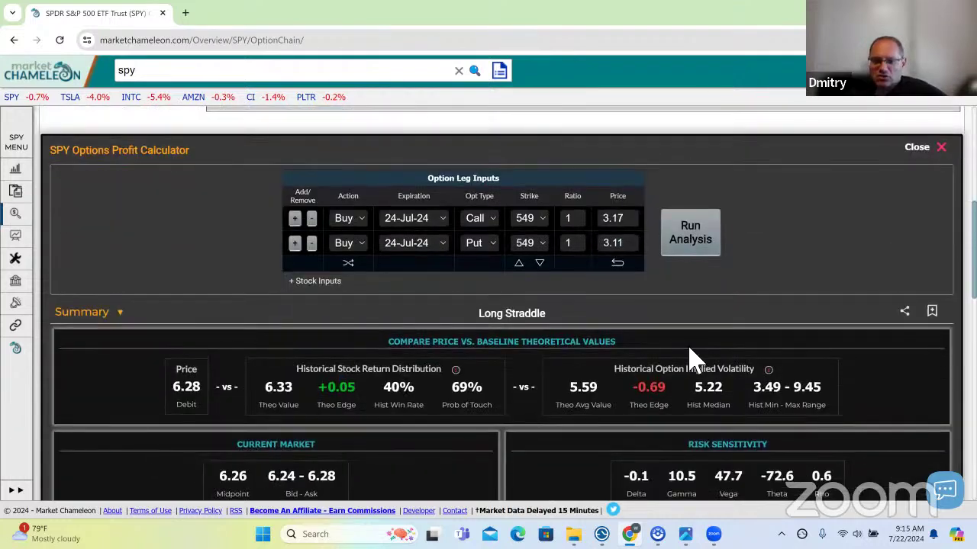
scroll(557, 259, "up", 5)
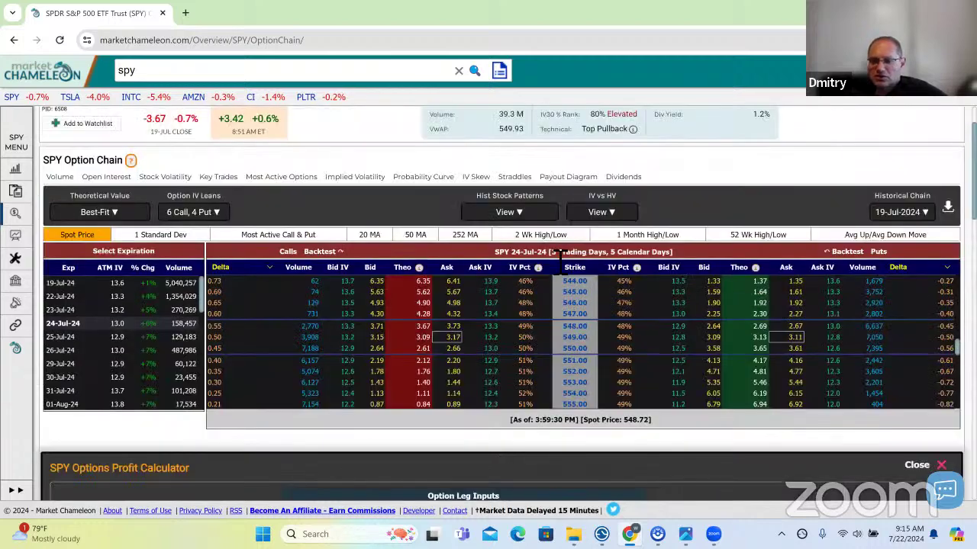
left_click_drag(559, 256, 619, 259)
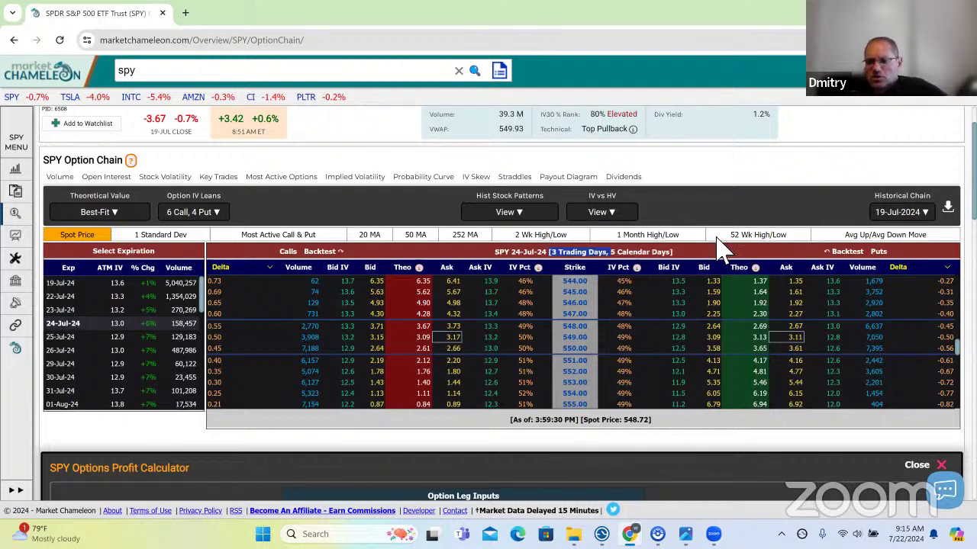
scroll(717, 248, "down", 3)
scroll(753, 305, "down", 2)
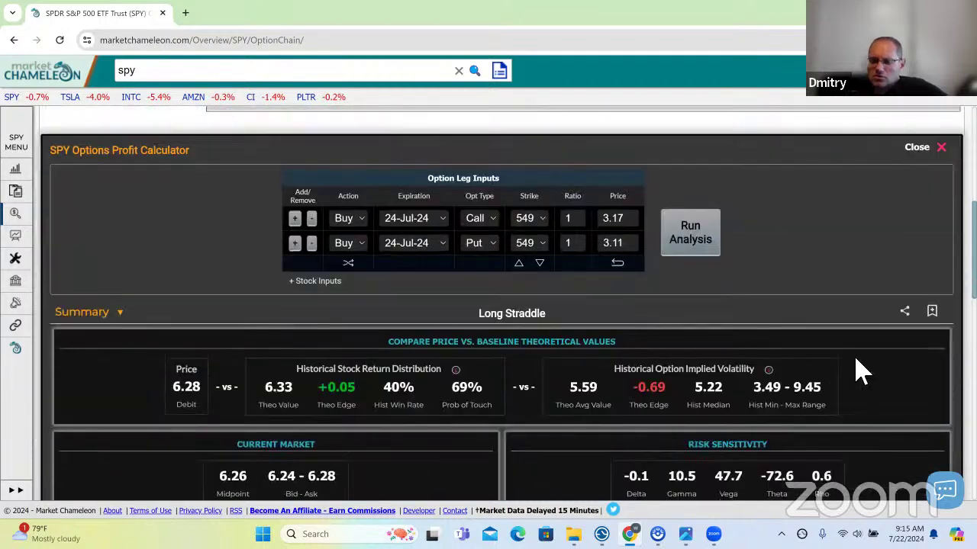
scroll(860, 372, "down", 3)
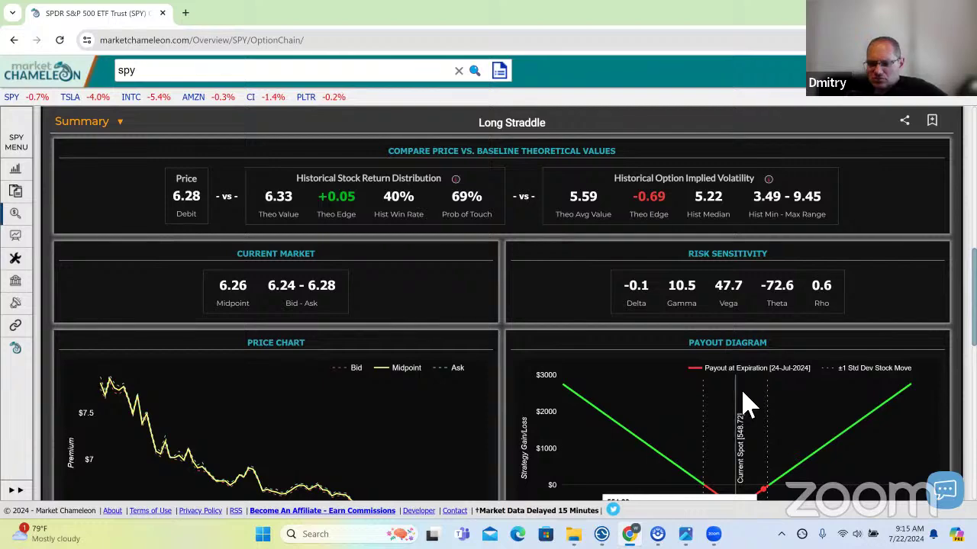
scroll(744, 404, "down", 2)
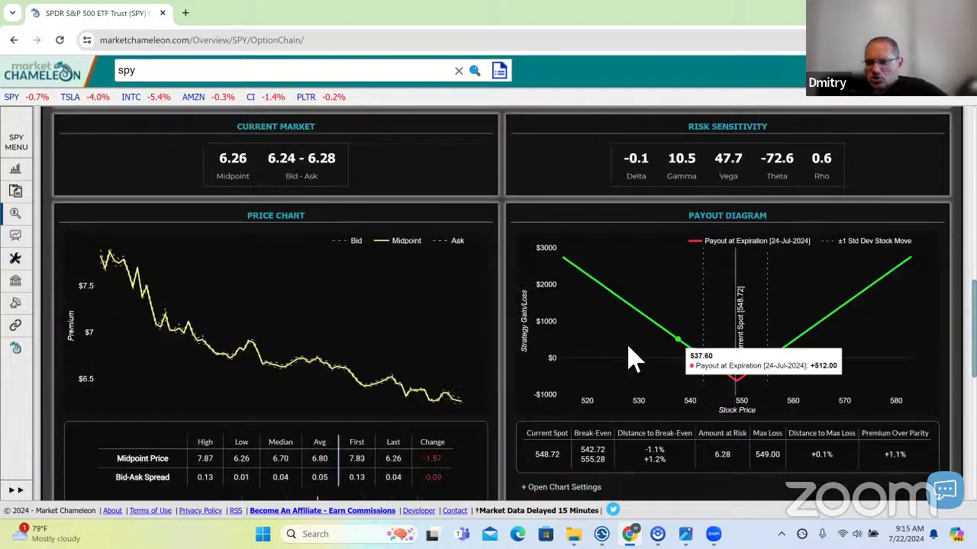
scroll(565, 359, "up", 1)
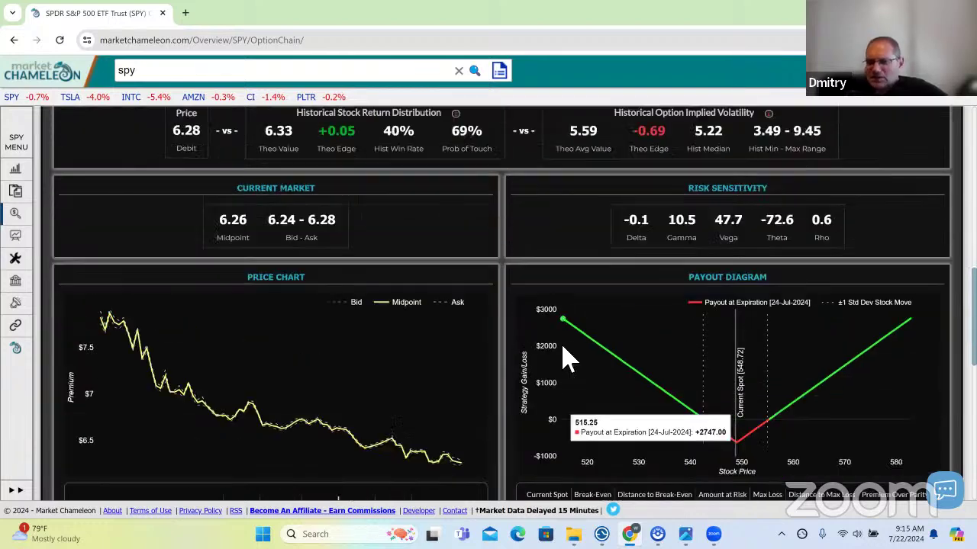
scroll(565, 359, "up", 3)
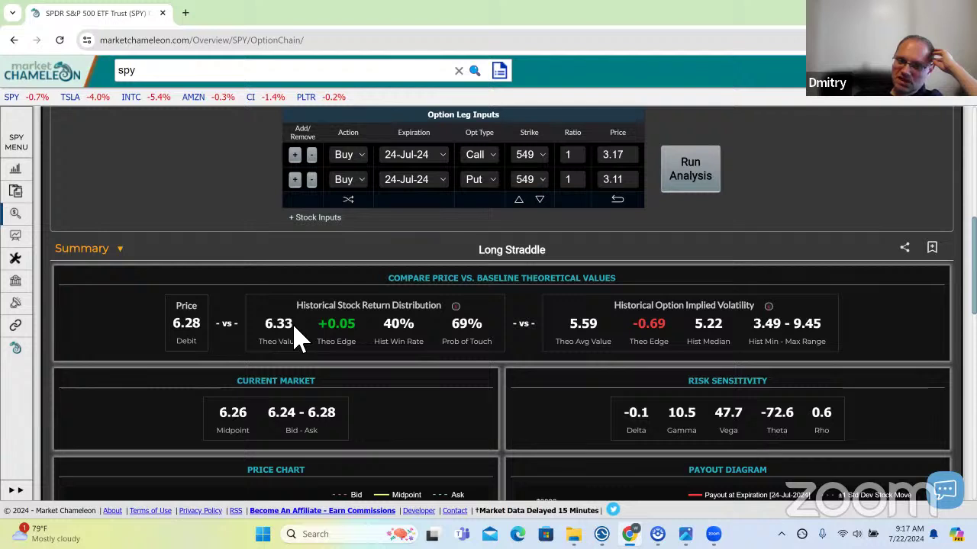
double_click(259, 324)
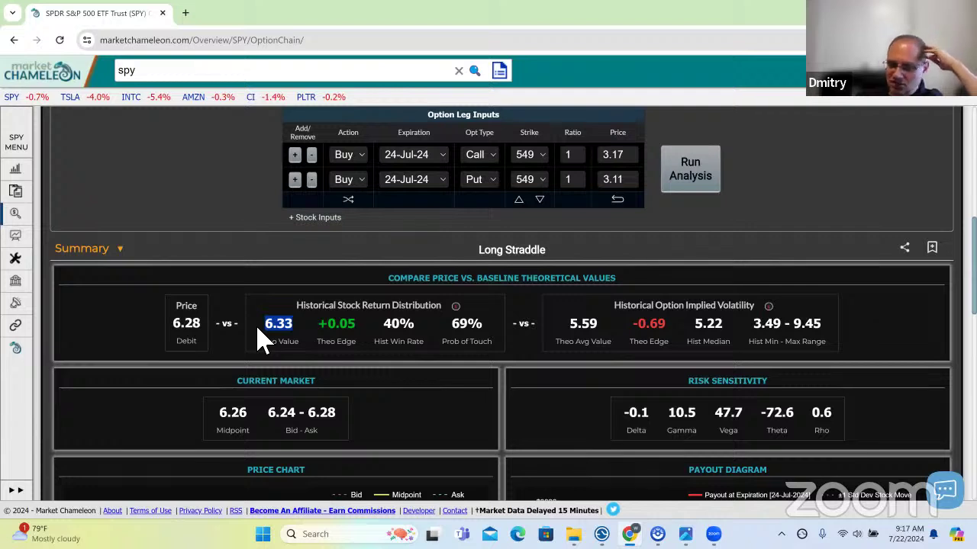
left_click_drag(366, 335, 166, 334)
triple_click(276, 336)
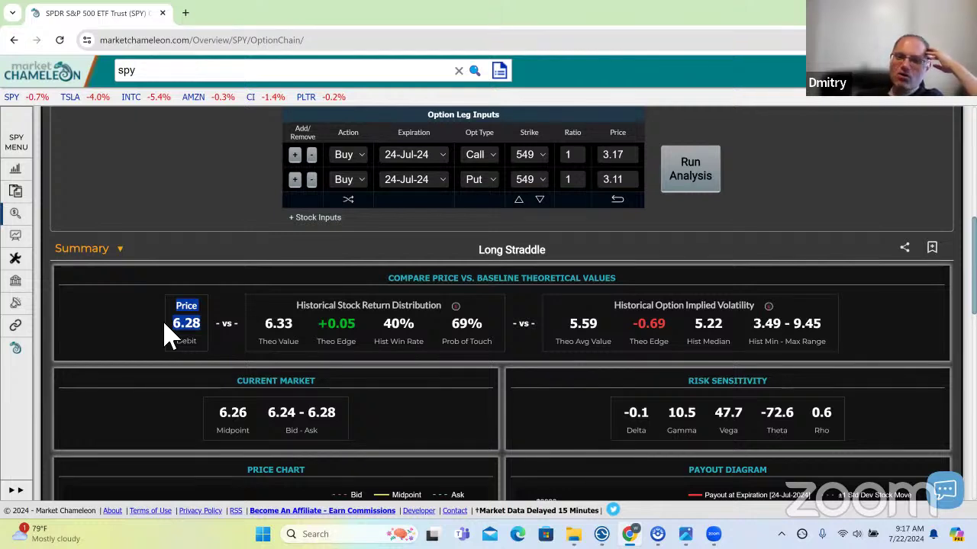
left_click(218, 347)
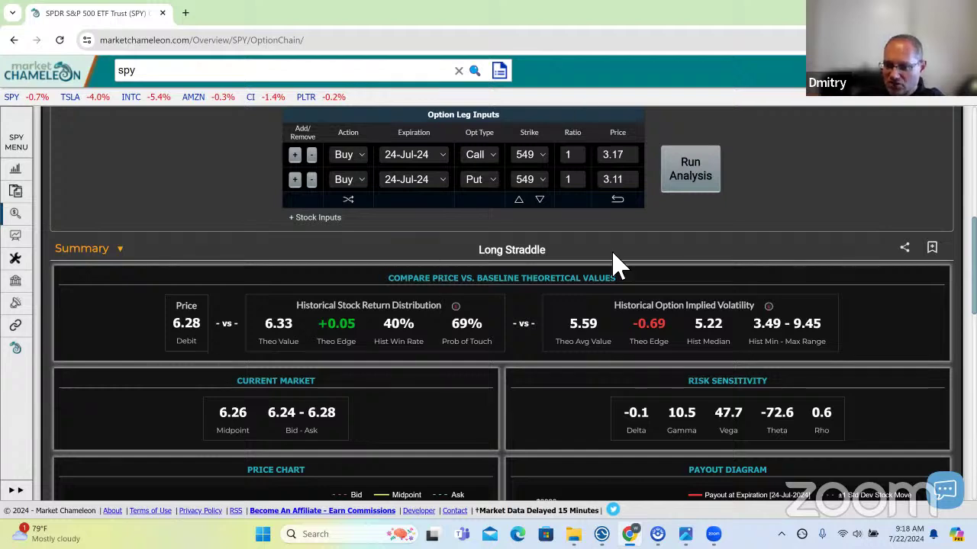
scroll(777, 410, "down", 5)
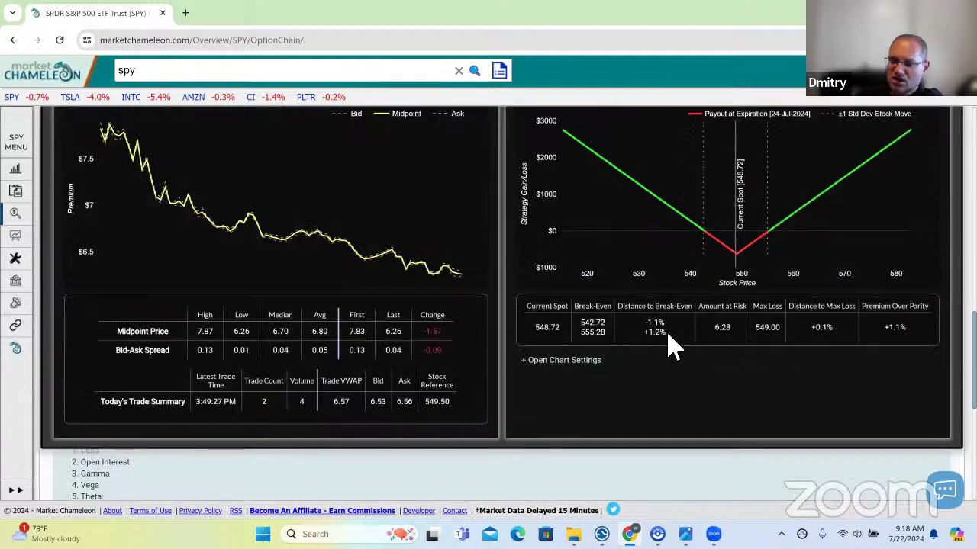
left_click_drag(674, 345, 644, 337)
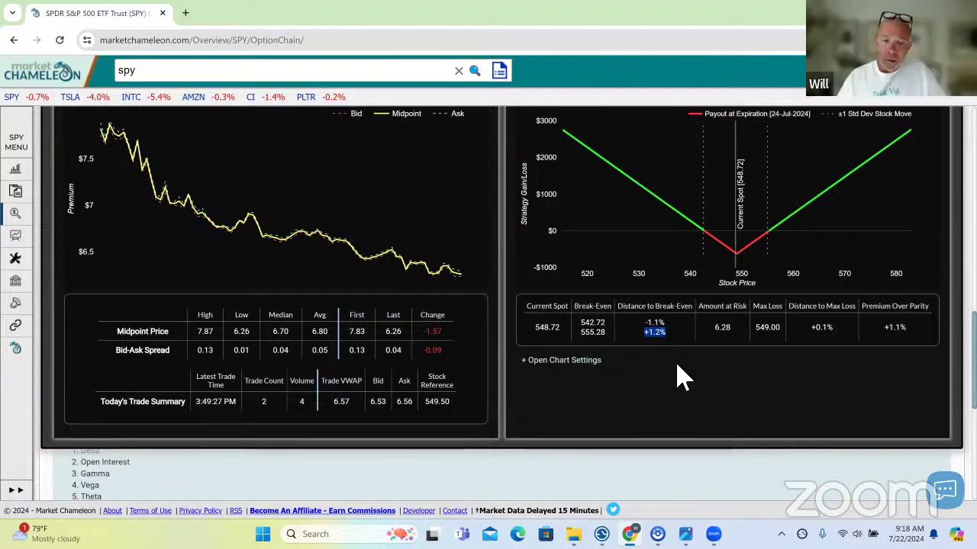
scroll(676, 378, "up", 1)
left_click(676, 397)
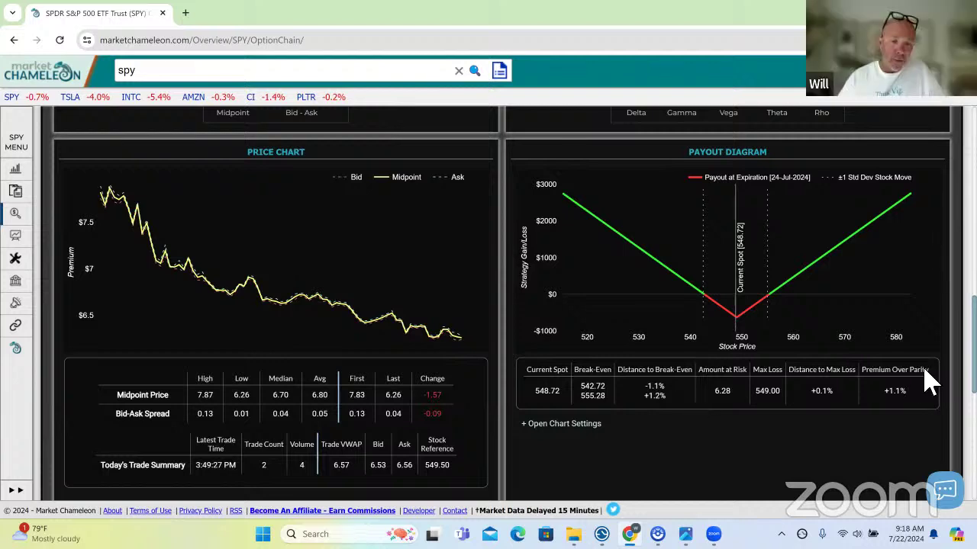
left_click_drag(929, 373, 863, 375)
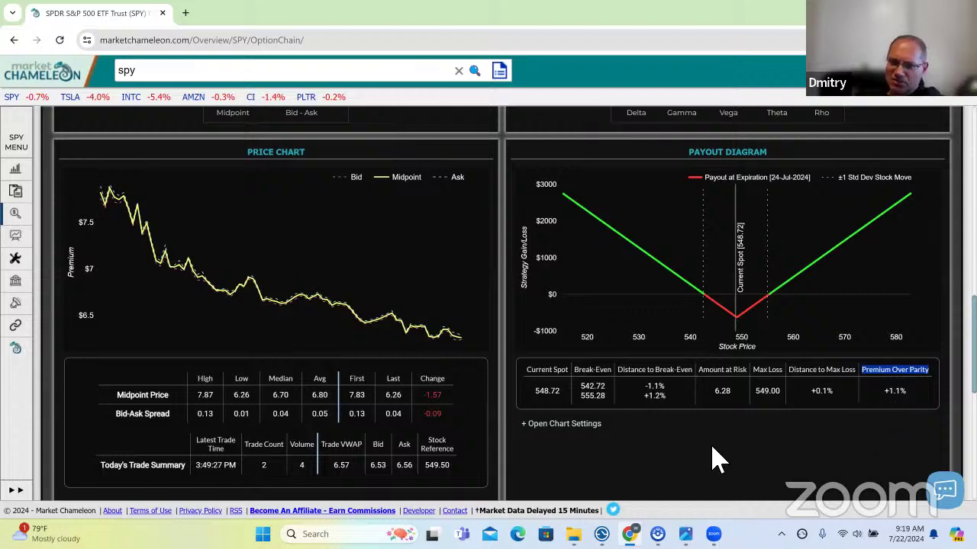
Show the 24-Jul-24 chain's strikes 538–549 and highlight the 548.72 spot price.
scroll(718, 457, "up", 9)
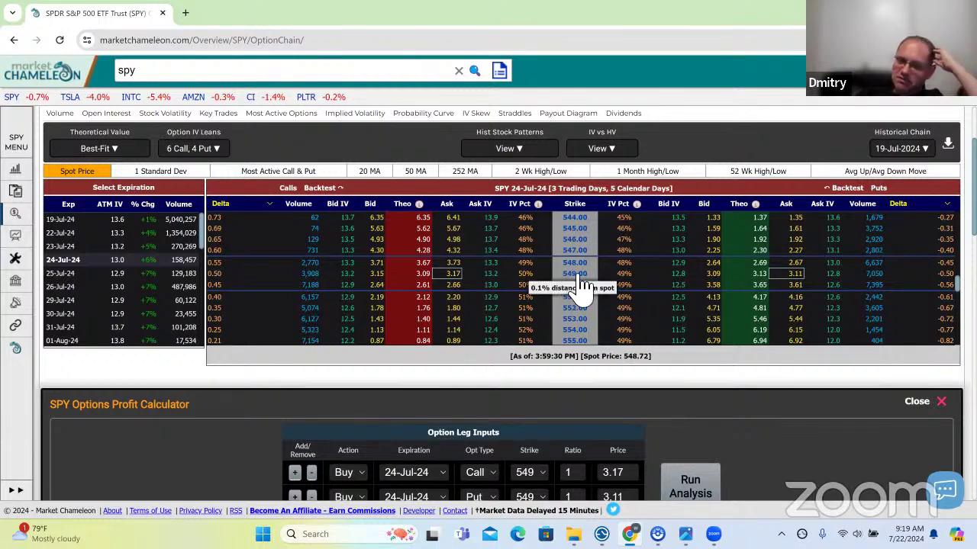
scroll(583, 286, "up", 2)
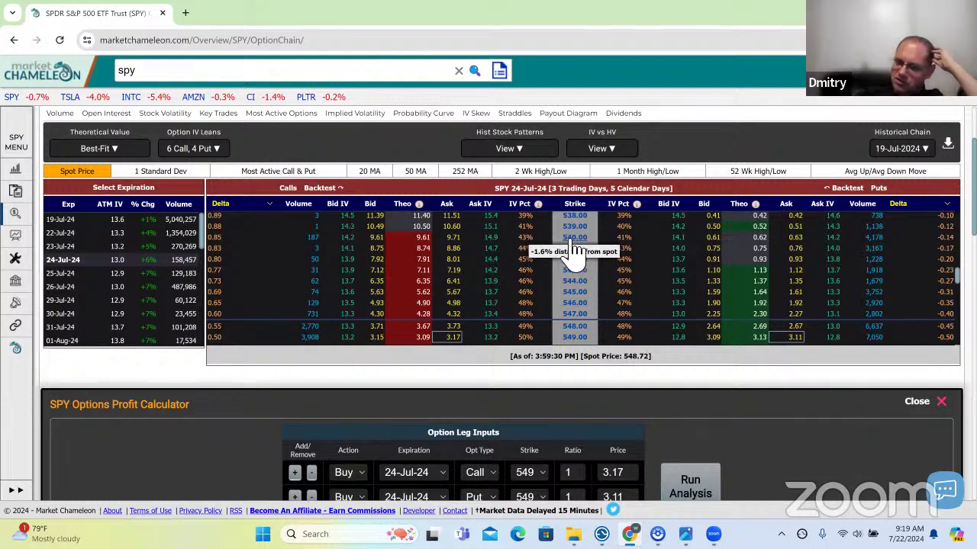
double_click(641, 370)
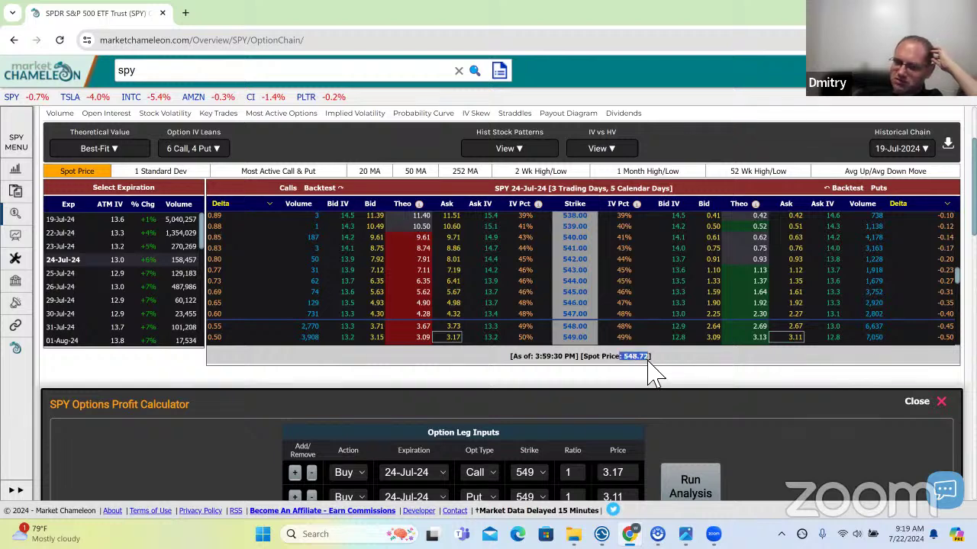
mouse_move(588, 250)
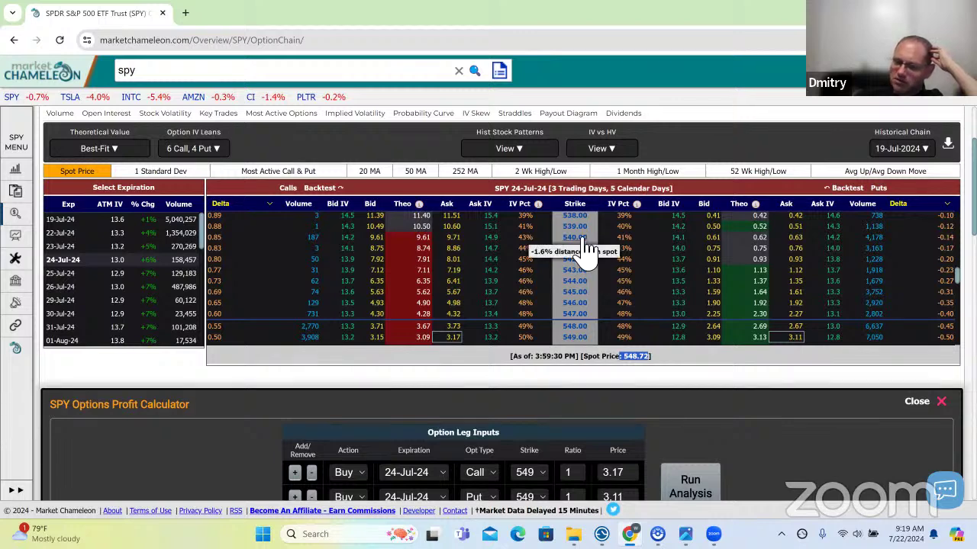
left_click(690, 376)
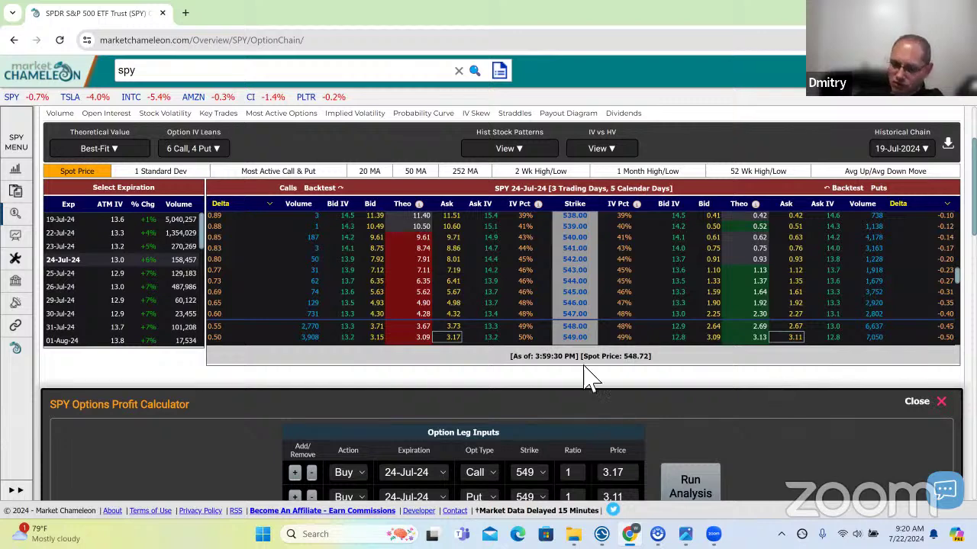
double_click(634, 357)
left_click(689, 370)
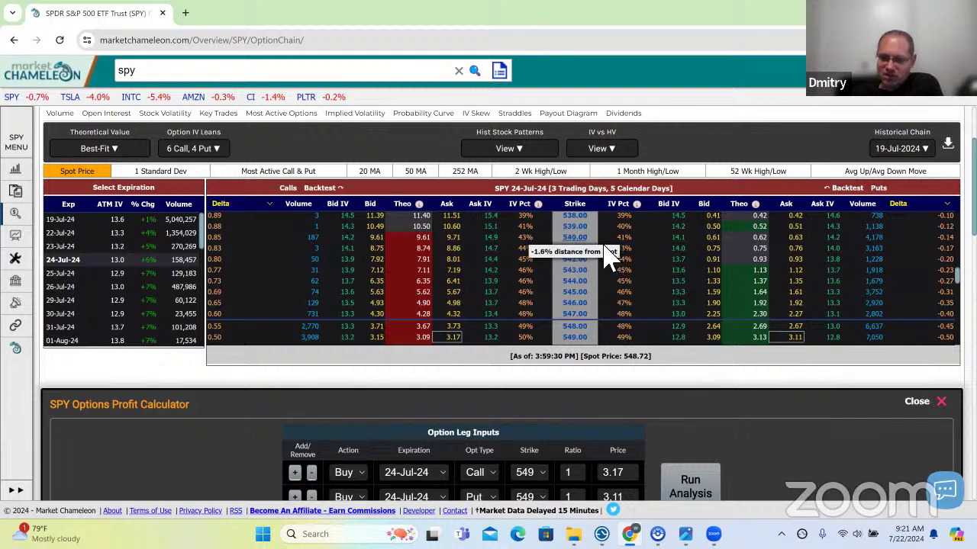
left_click_drag(644, 360, 659, 365)
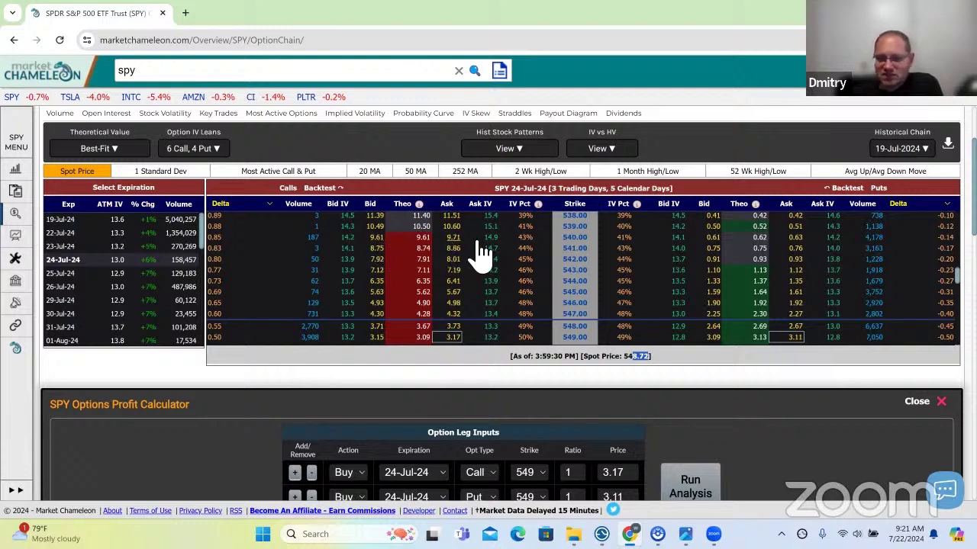
left_click(738, 370)
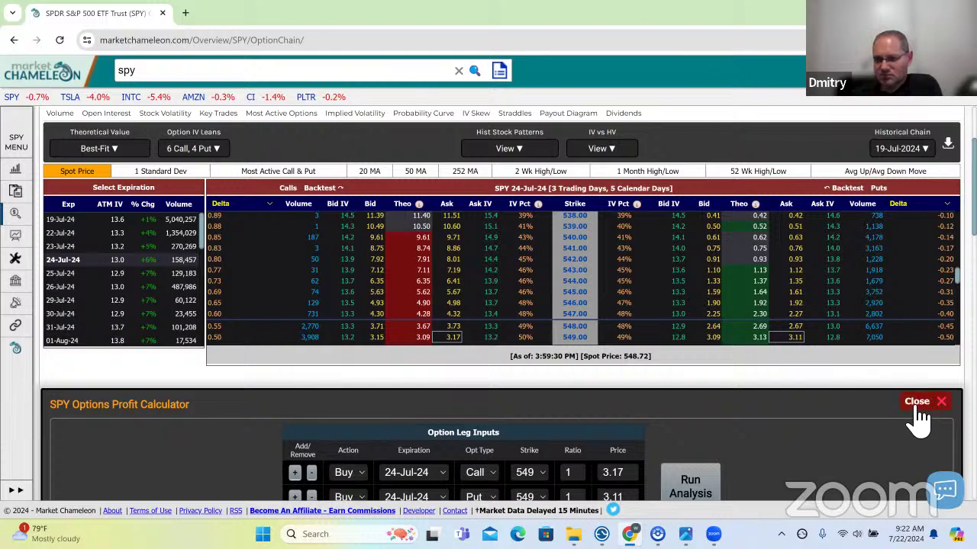
Highlight the +1.1% premium over parity and the 6.28 amount at risk.
scroll(913, 438, "down", 5)
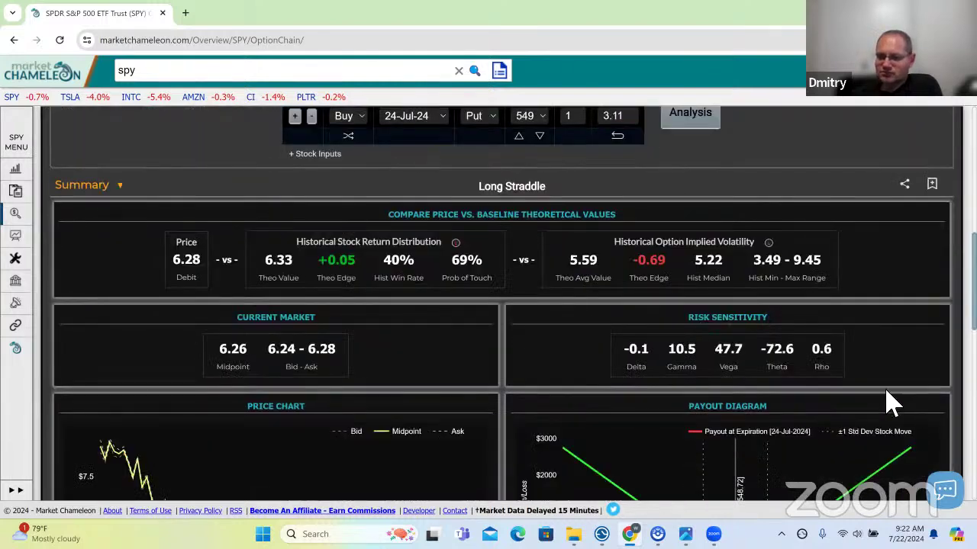
scroll(891, 399, "down", 3)
left_click_drag(923, 404, 886, 405)
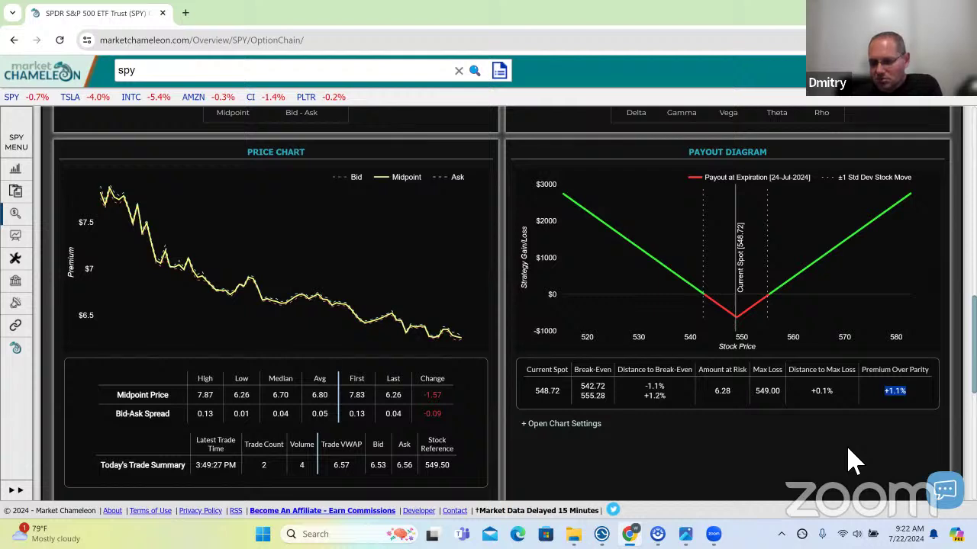
left_click(740, 406)
double_click(725, 402)
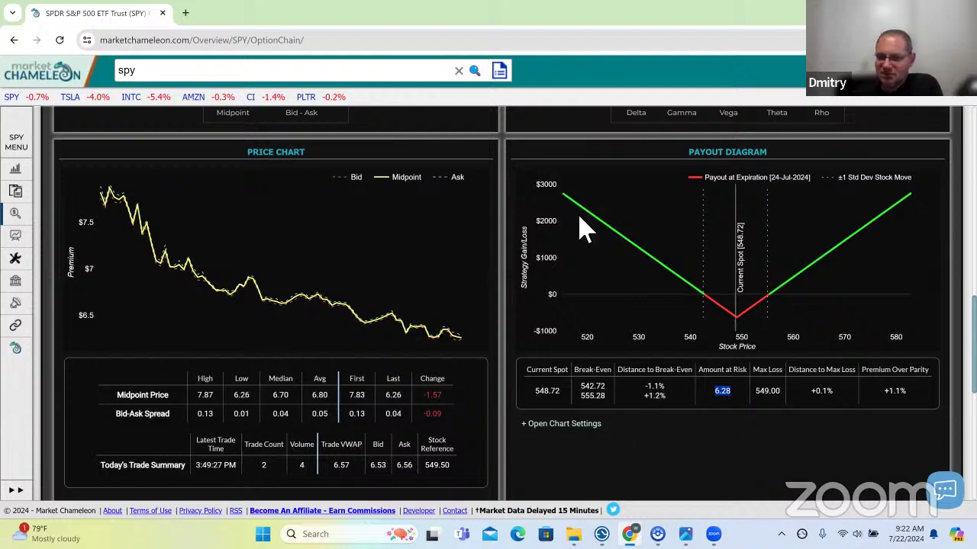
Highlight the 549.00 max loss, -1.1% lower break-even distance and +1.1% premium over parity.
scroll(584, 224, "up", 4)
scroll(663, 187, "up", 2)
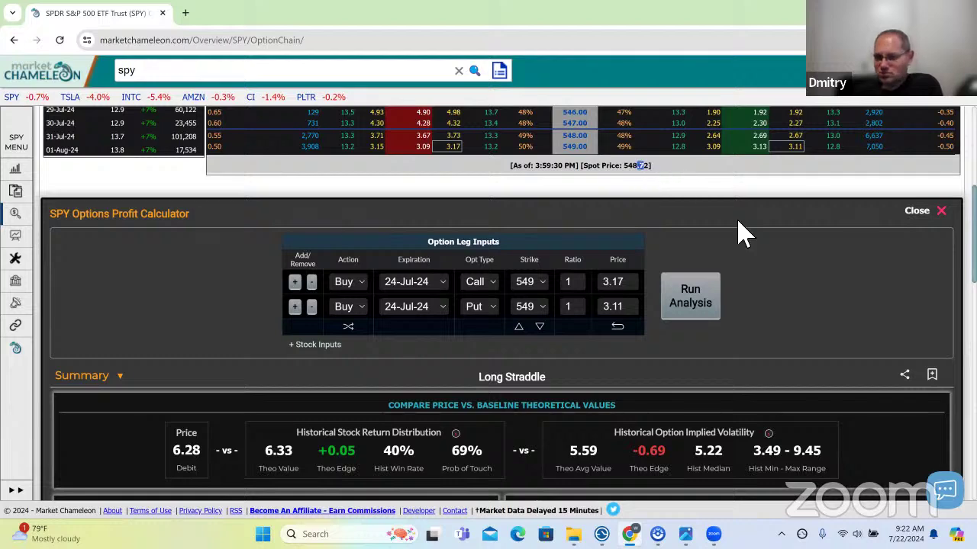
scroll(735, 349, "down", 6)
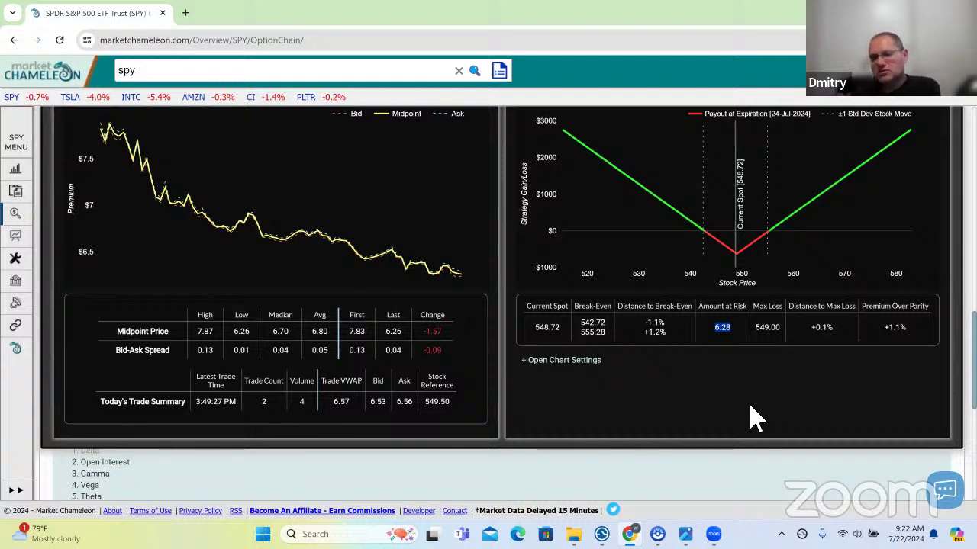
double_click(762, 328)
double_click(900, 328)
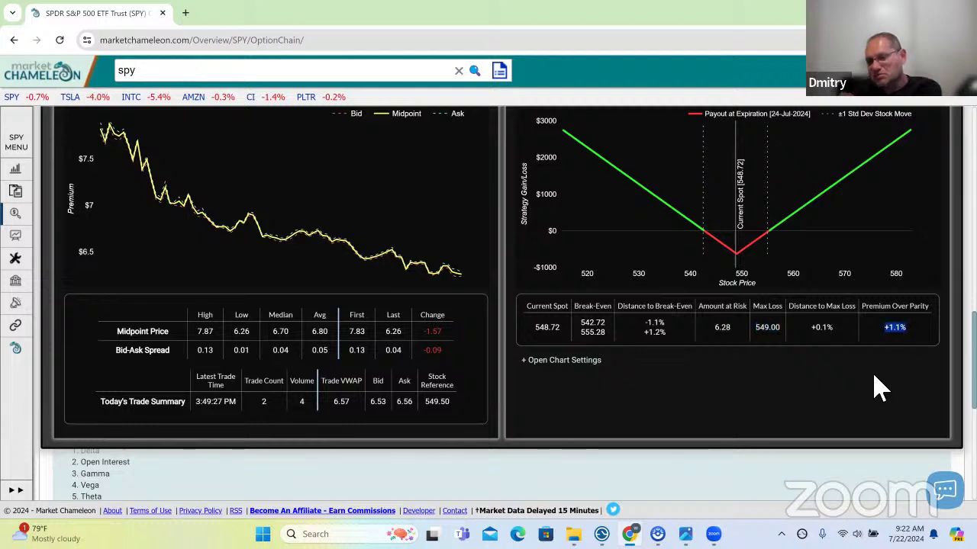
left_click(879, 388)
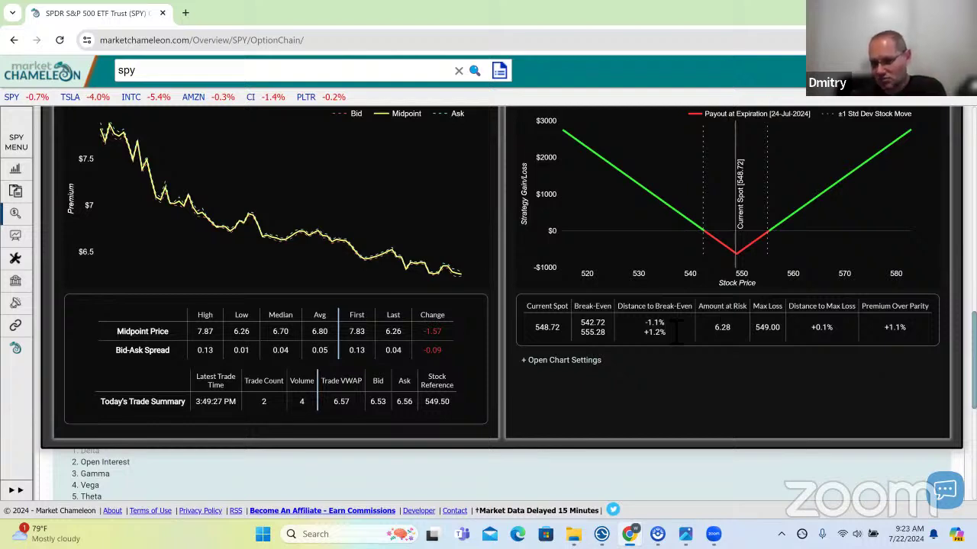
left_click_drag(668, 324, 645, 323)
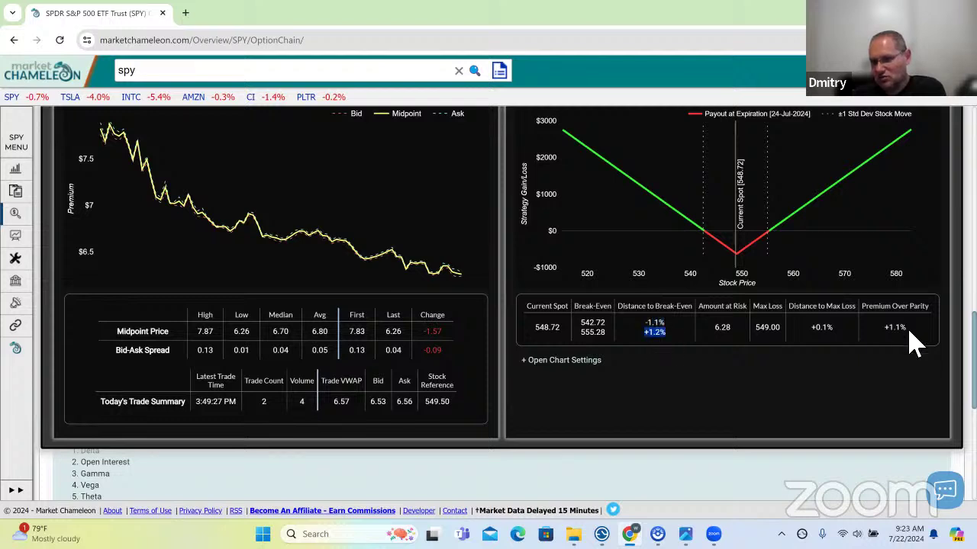
left_click_drag(907, 328, 884, 328)
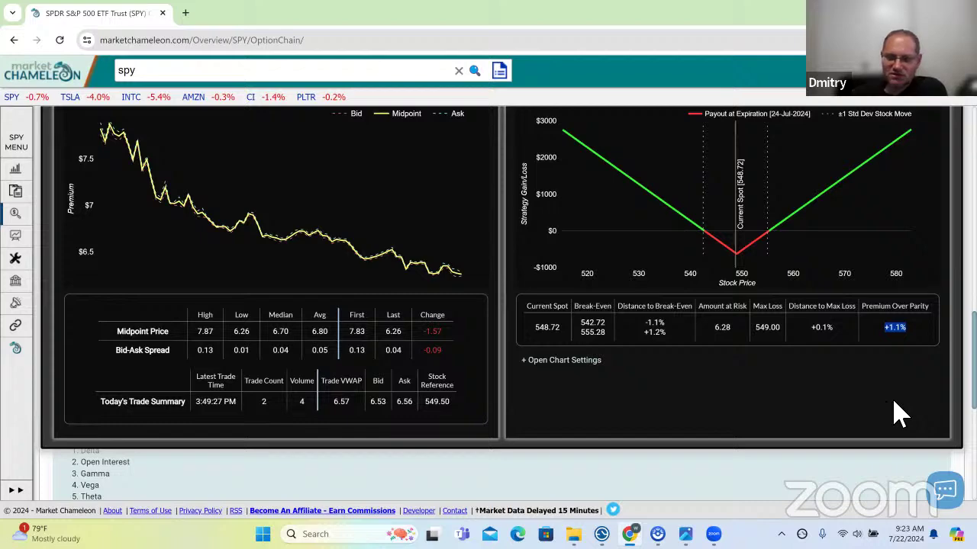
scroll(901, 414, "up", 1)
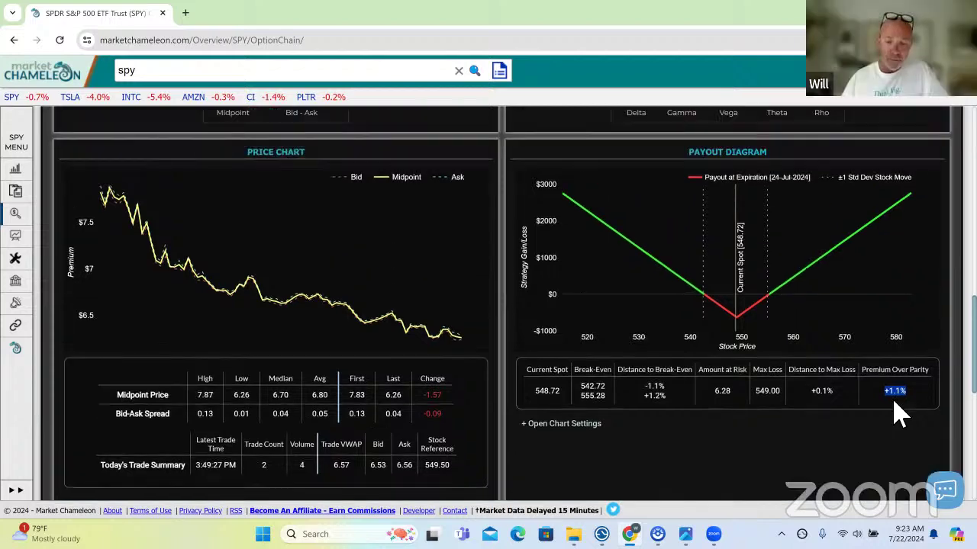
Show the payout diagram and highlight the -1.1% and +1.2% distances to the 542.72/555.28 break-evens.
scroll(901, 414, "up", 3)
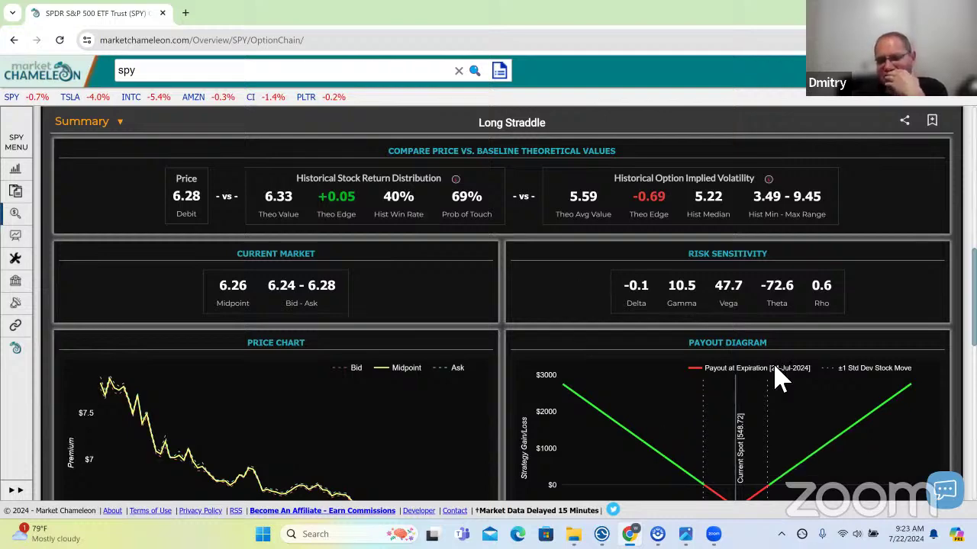
scroll(779, 378, "down", 2)
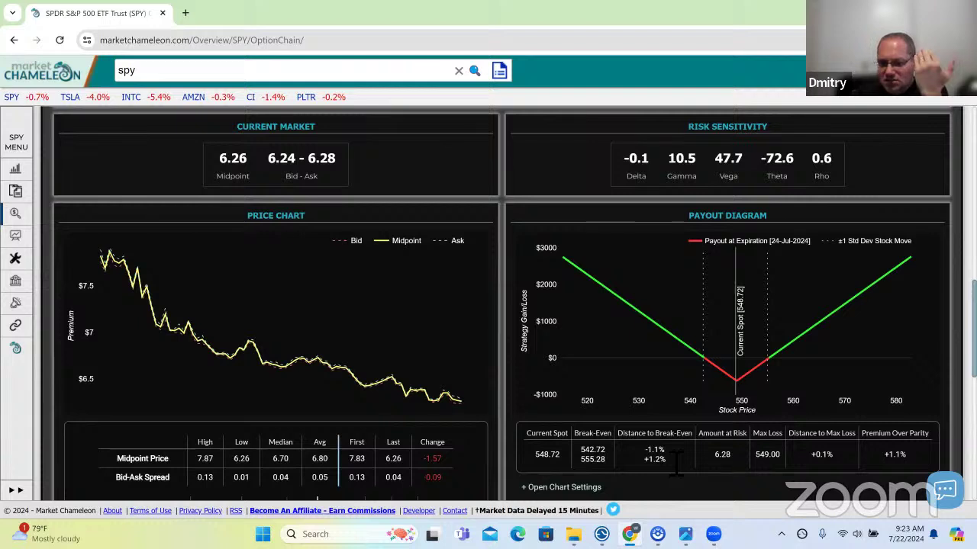
double_click(650, 452)
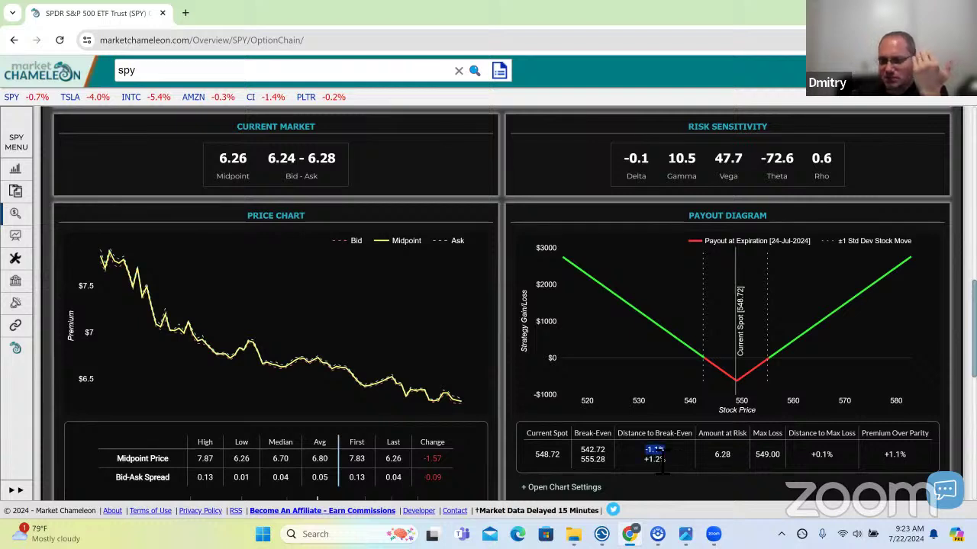
double_click(659, 459)
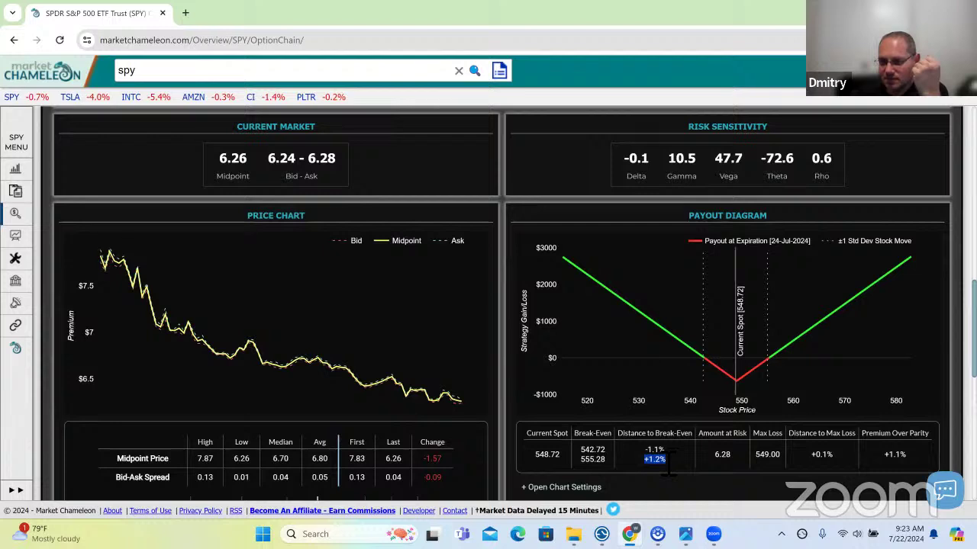
left_click(669, 458)
left_click_drag(670, 456, 645, 462)
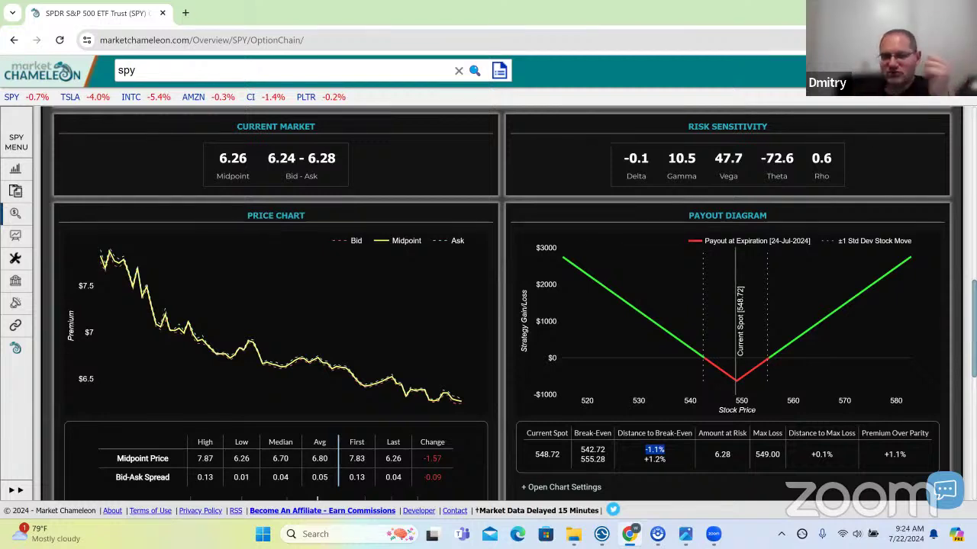
scroll(207, 262, "up", 2)
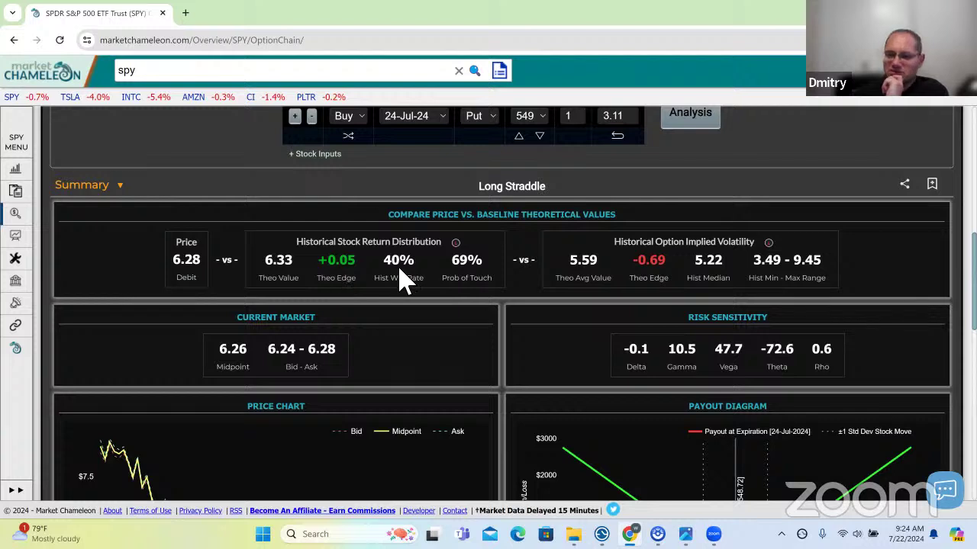
left_click_drag(430, 290, 391, 282)
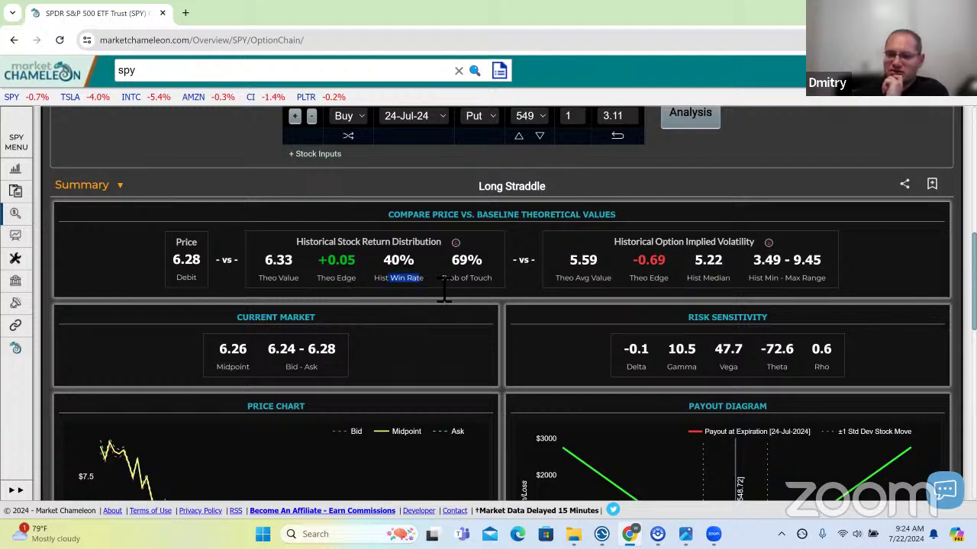
left_click(397, 294)
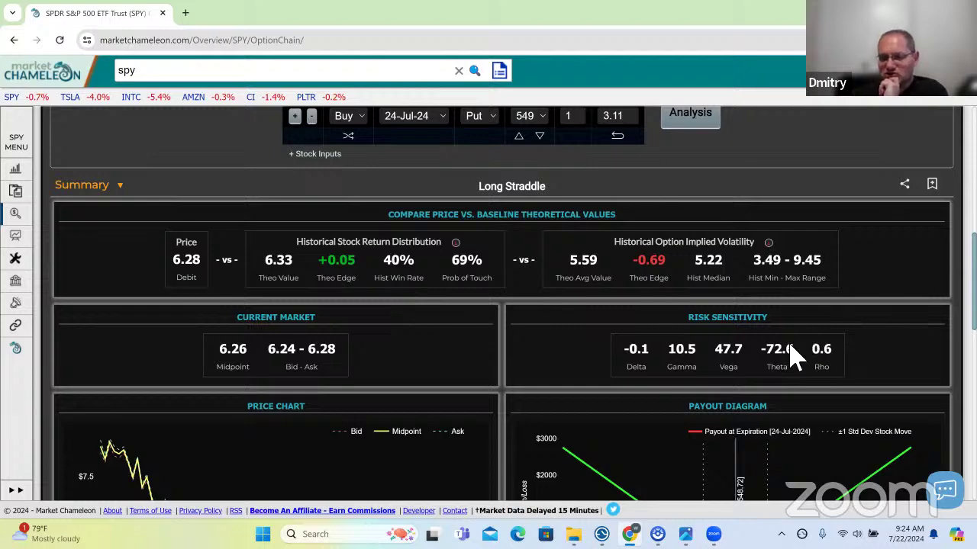
scroll(793, 354, "down", 3)
double_click(655, 387)
double_click(654, 396)
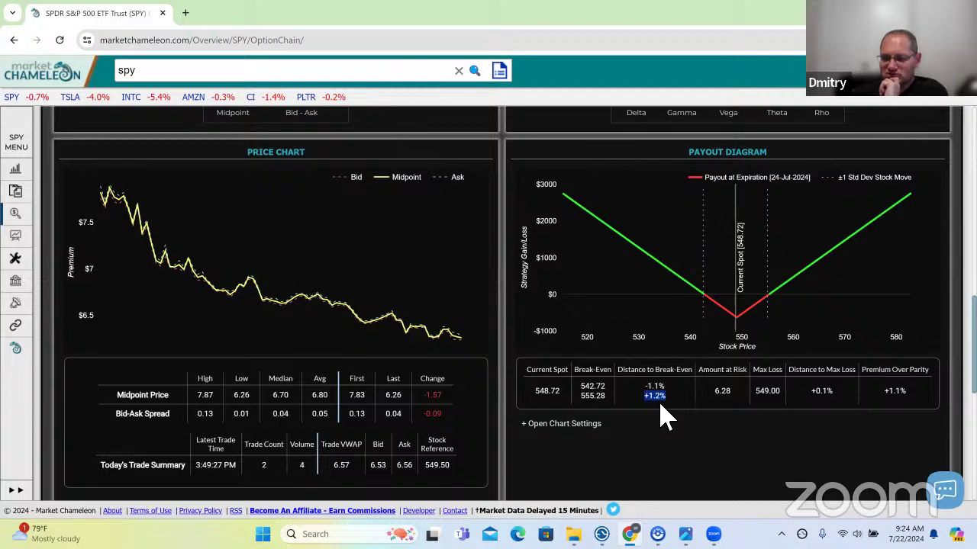
scroll(610, 351, "up", 3)
double_click(389, 200)
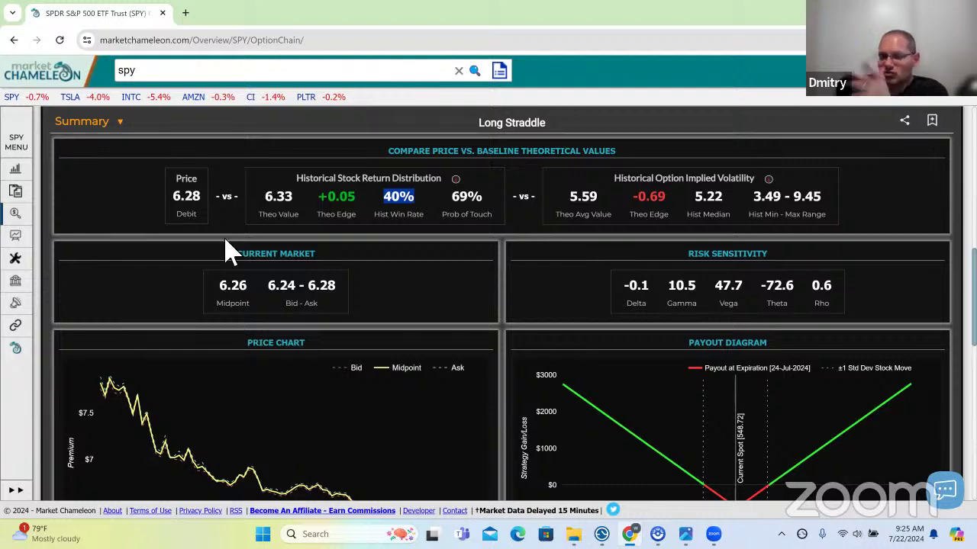
left_click(398, 208)
double_click(389, 200)
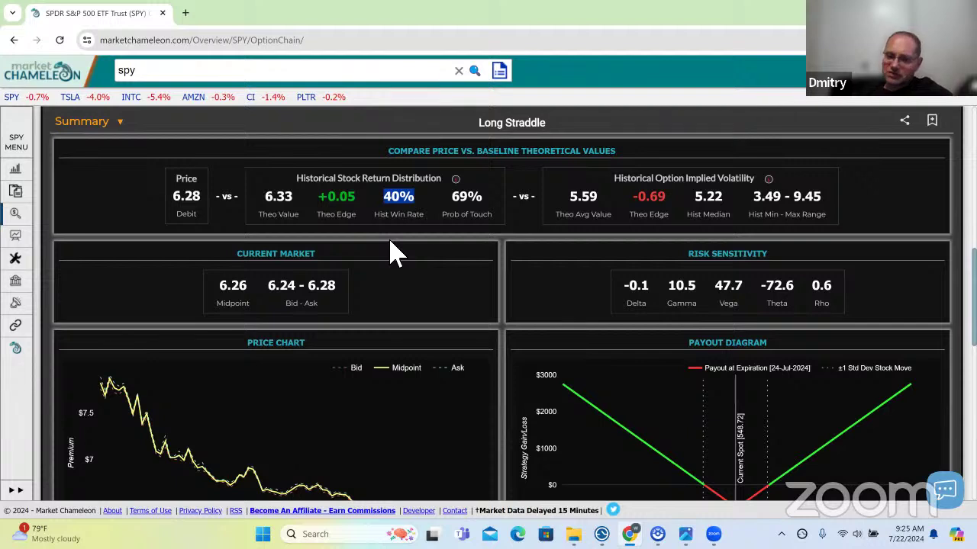
double_click(277, 197)
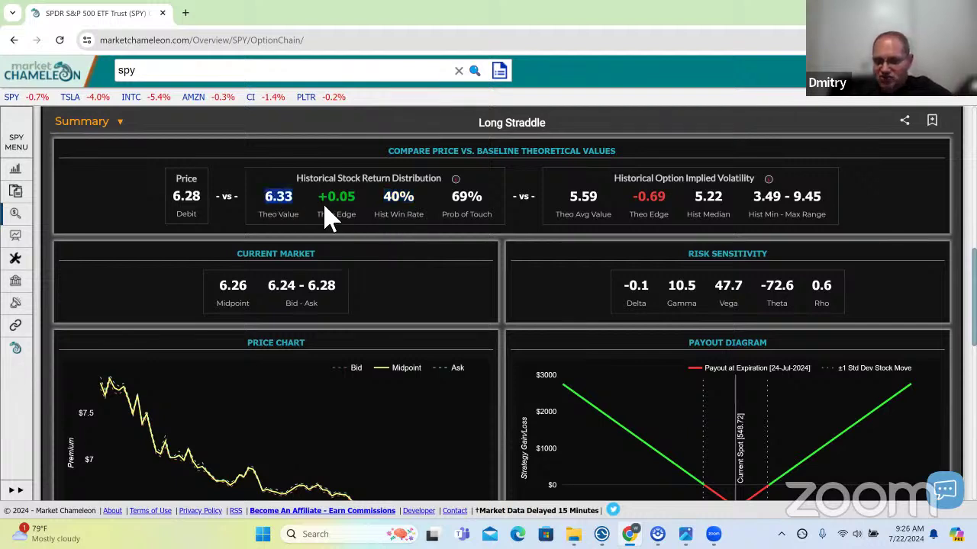
left_click_drag(414, 212, 388, 213)
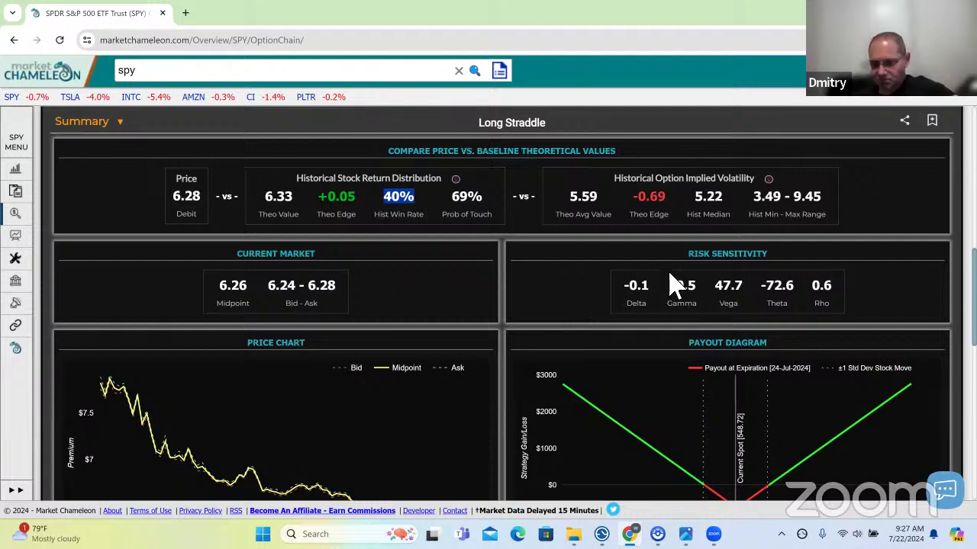
scroll(665, 283, "down", 4)
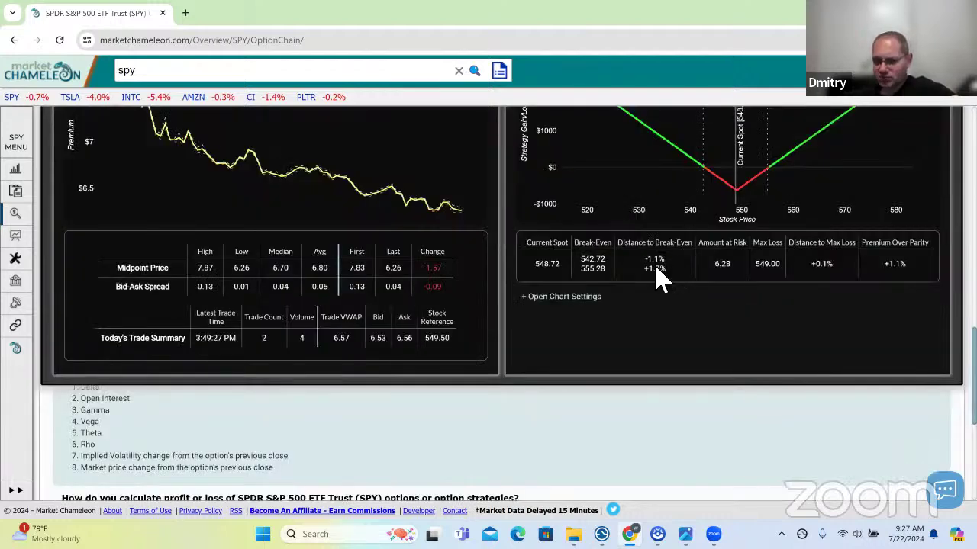
scroll(710, 403, "up", 5)
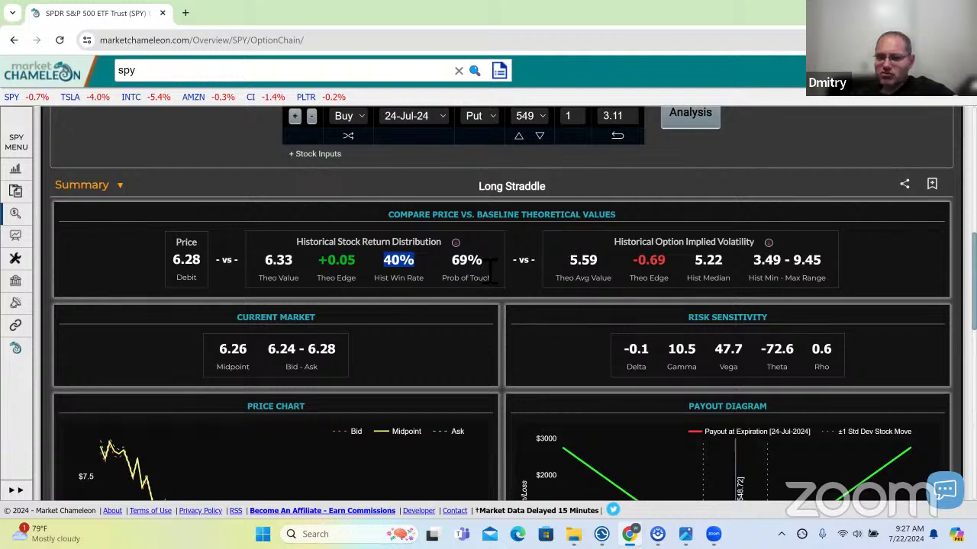
double_click(463, 261)
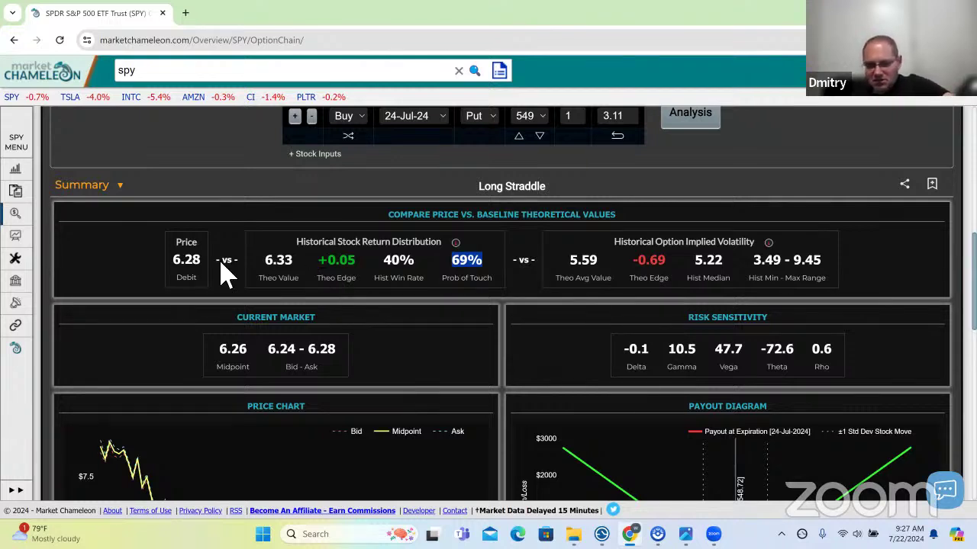
left_click_drag(169, 238, 203, 266)
left_click(490, 273)
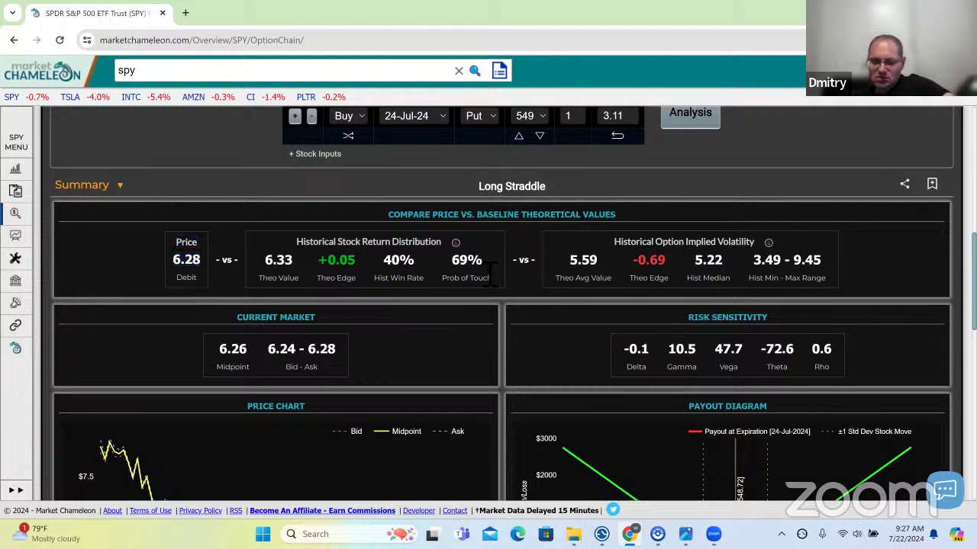
left_click_drag(488, 261, 453, 267)
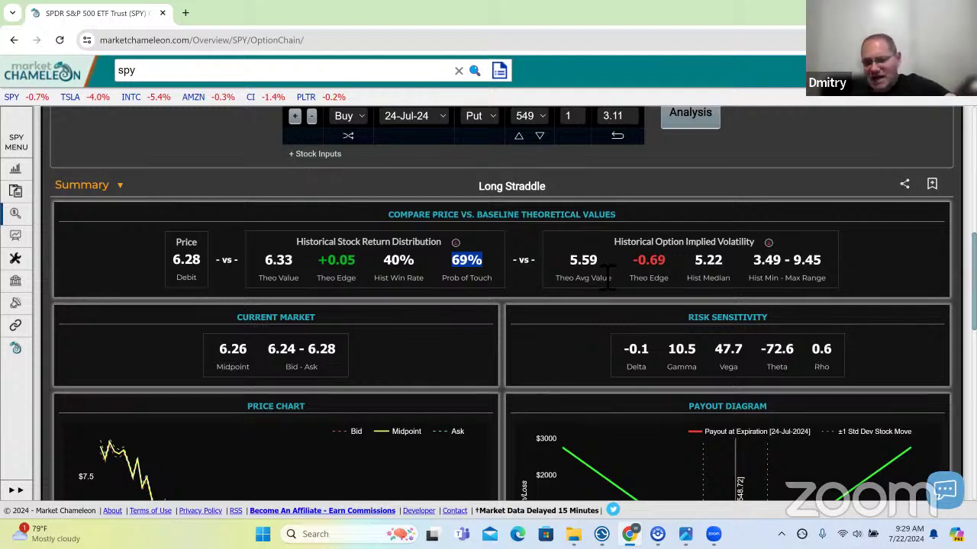
double_click(570, 261)
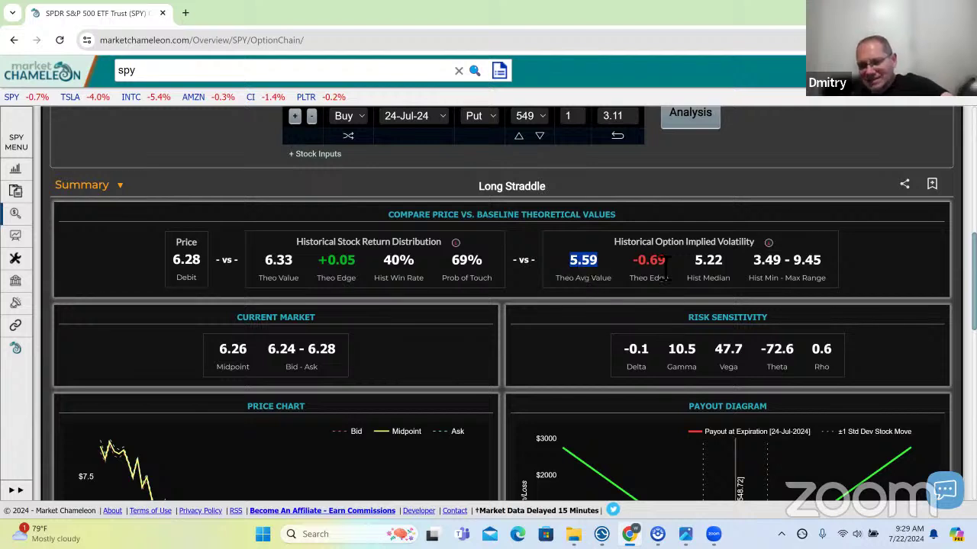
double_click(626, 265)
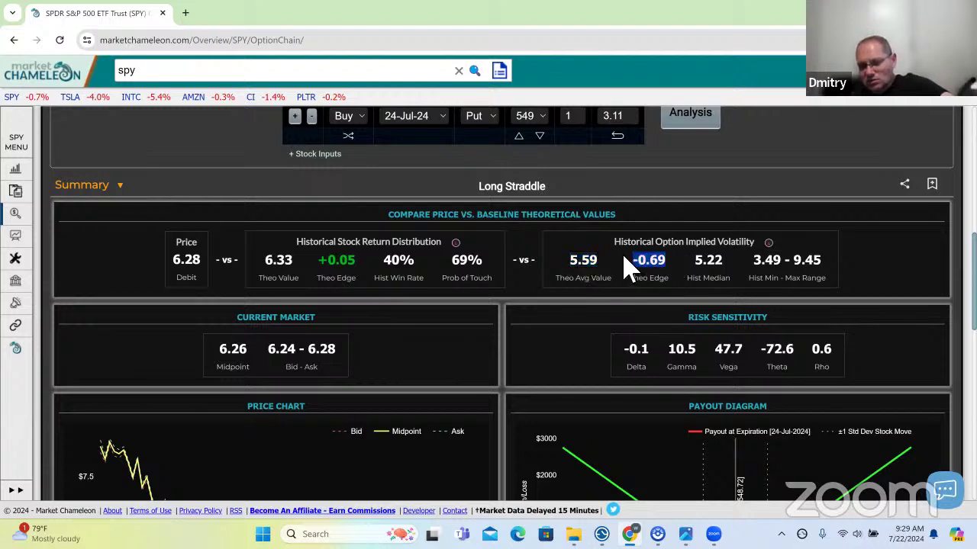
double_click(183, 261)
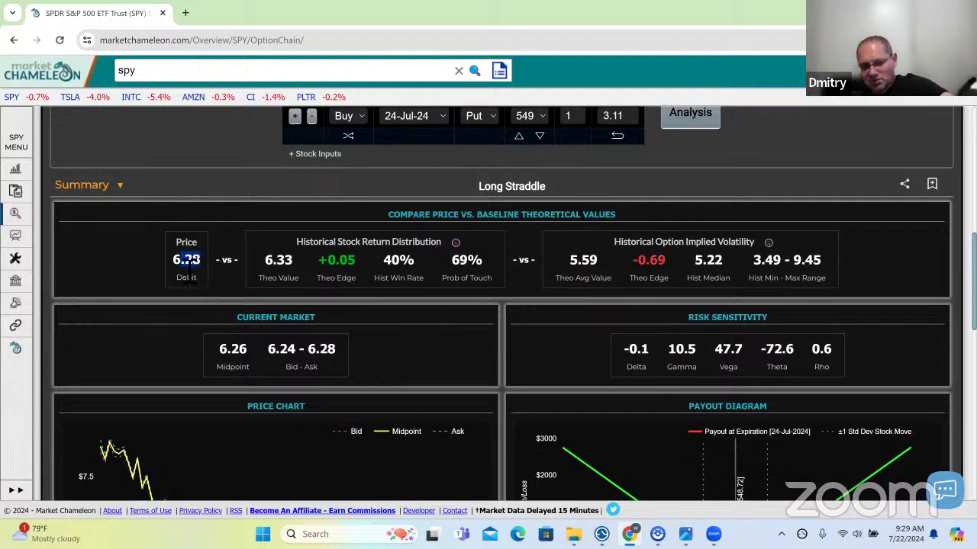
double_click(592, 263)
left_click_drag(205, 265, 170, 267)
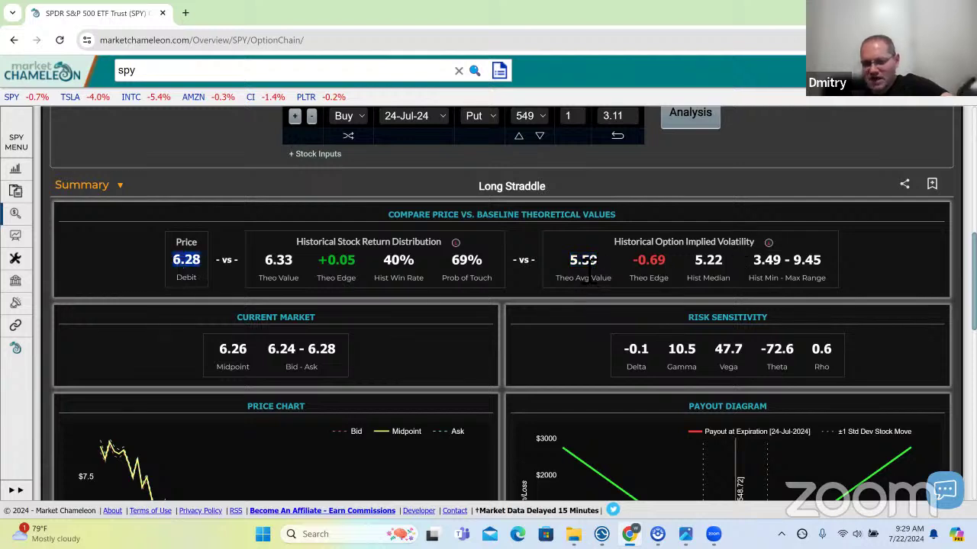
left_click(731, 259)
left_click_drag(731, 261, 706, 282)
left_click(733, 288)
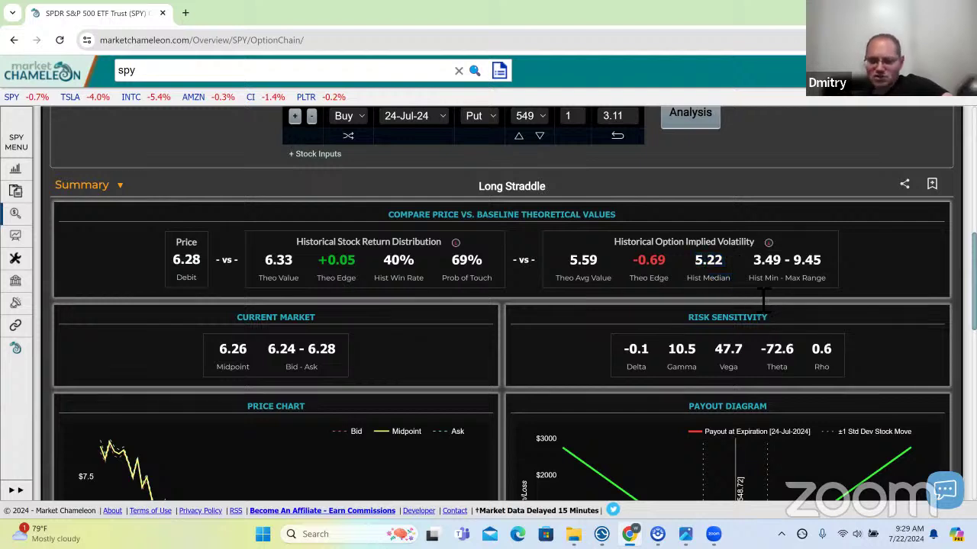
left_click_drag(782, 263, 826, 269)
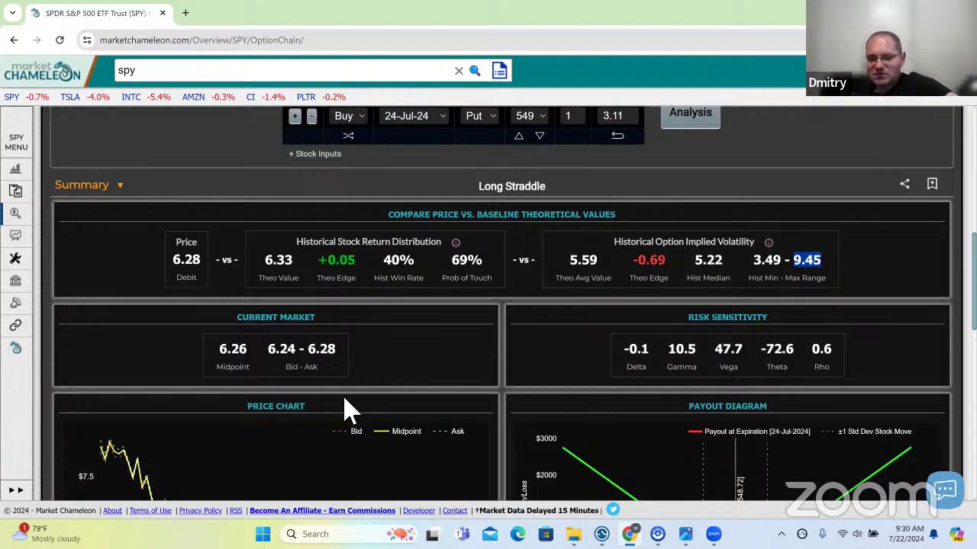
left_click(127, 187)
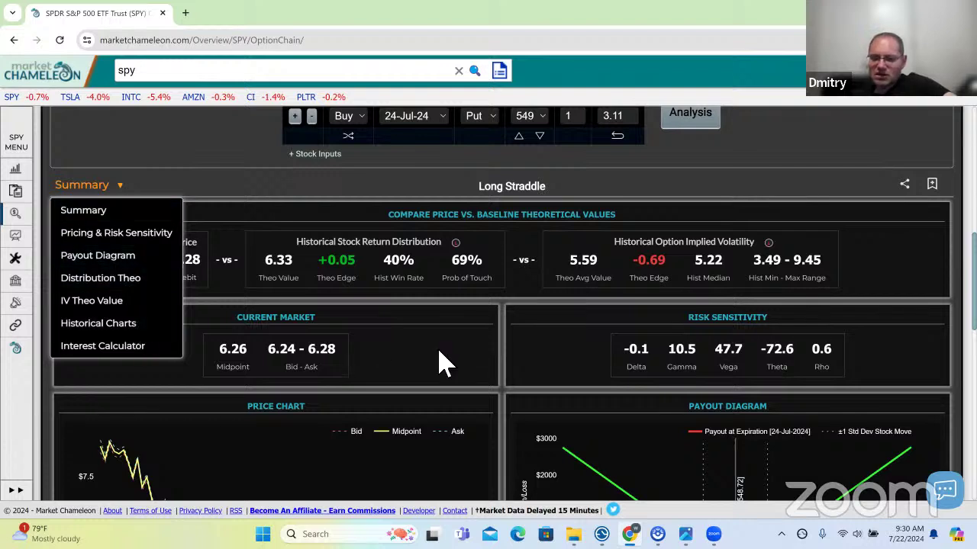
left_click(109, 212)
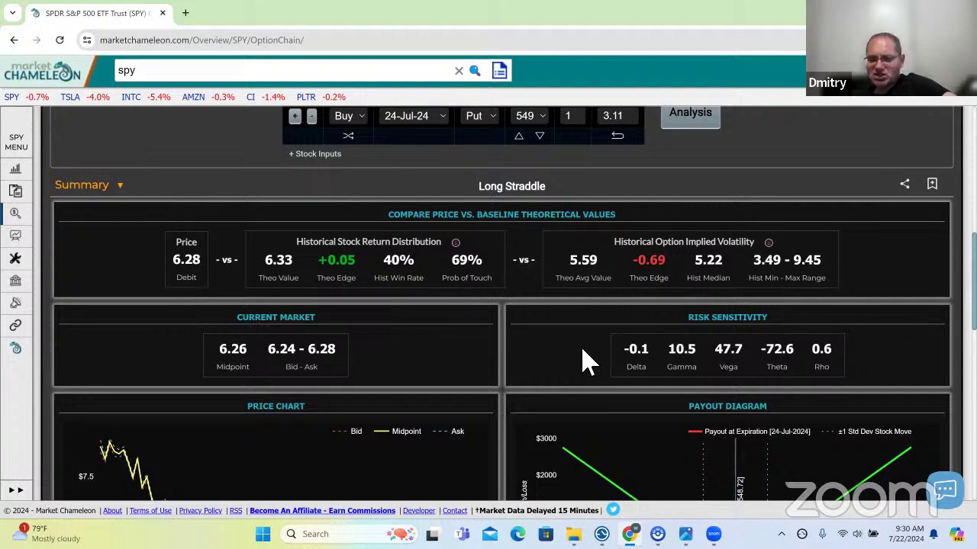
scroll(585, 361, "down", 2)
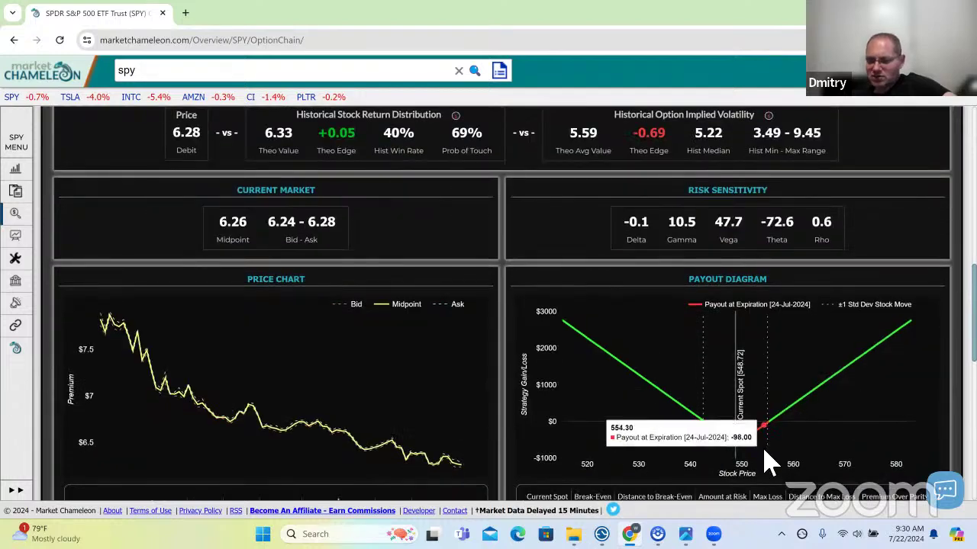
scroll(697, 316, "down", 2)
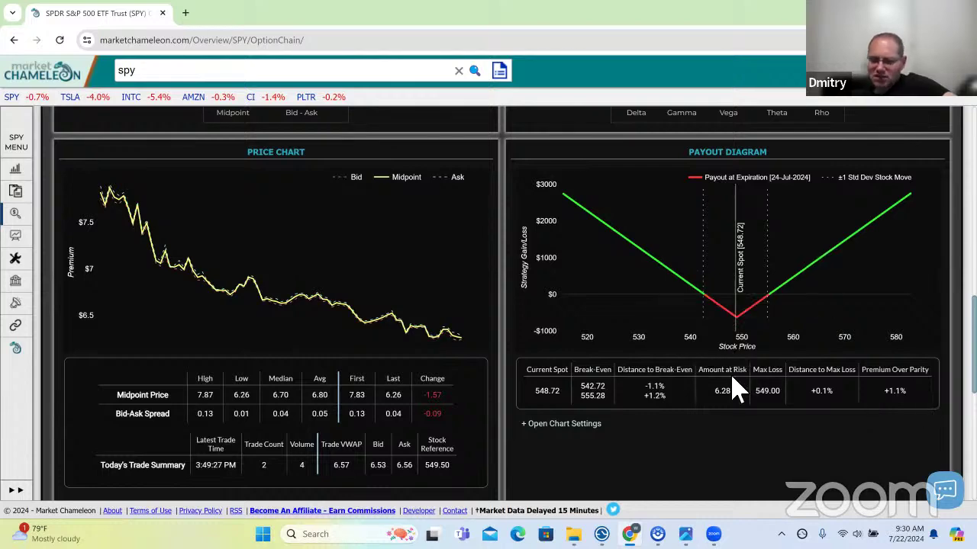
scroll(728, 373, "up", 5)
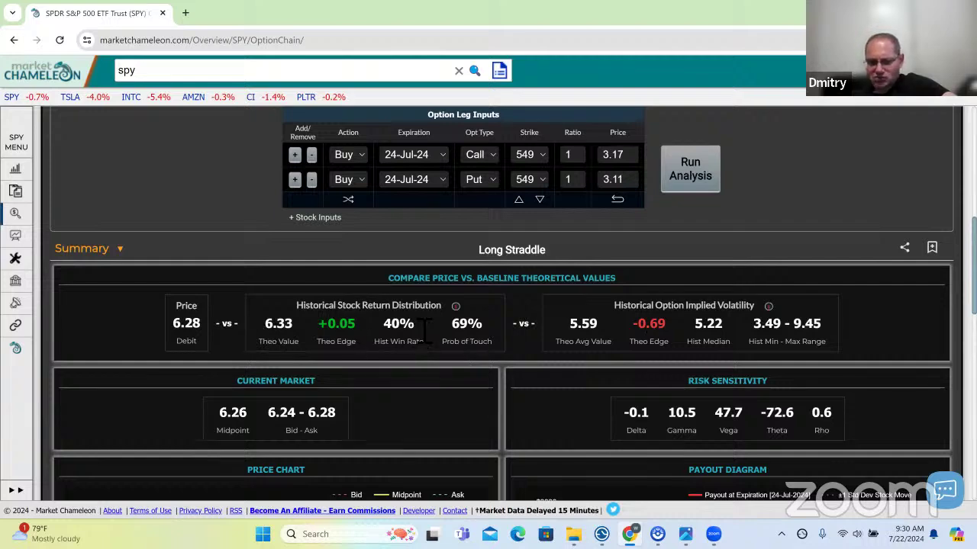
double_click(392, 328)
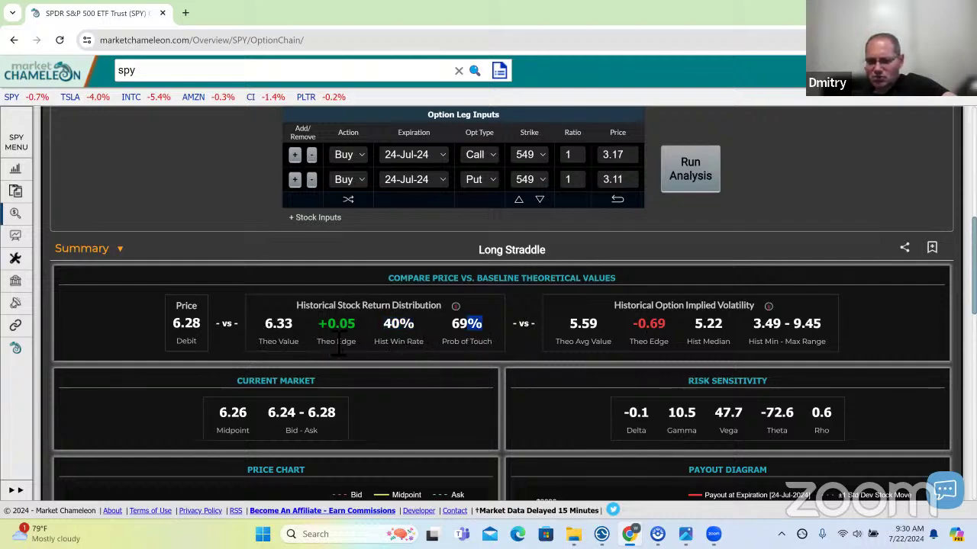
double_click(467, 323)
left_click(267, 329)
double_click(267, 330)
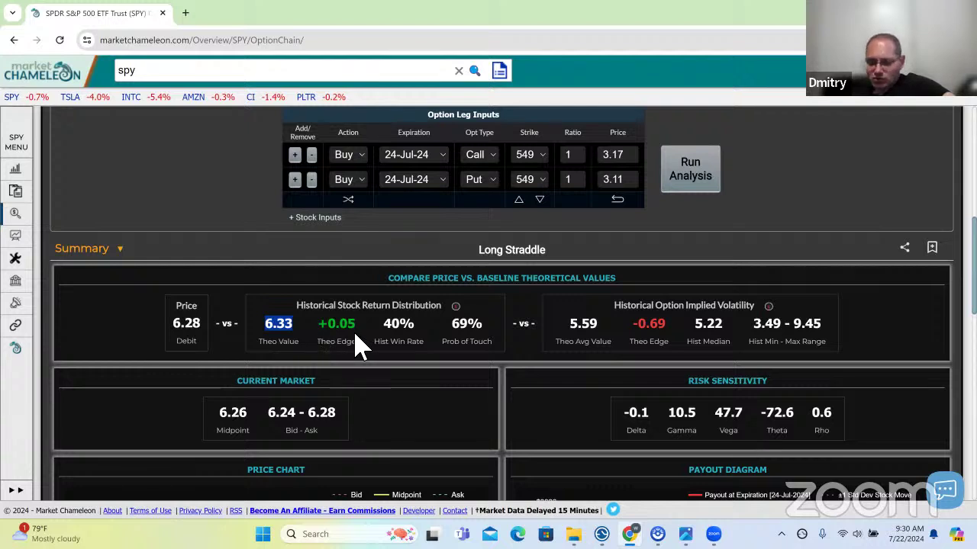
left_click_drag(633, 306, 729, 306)
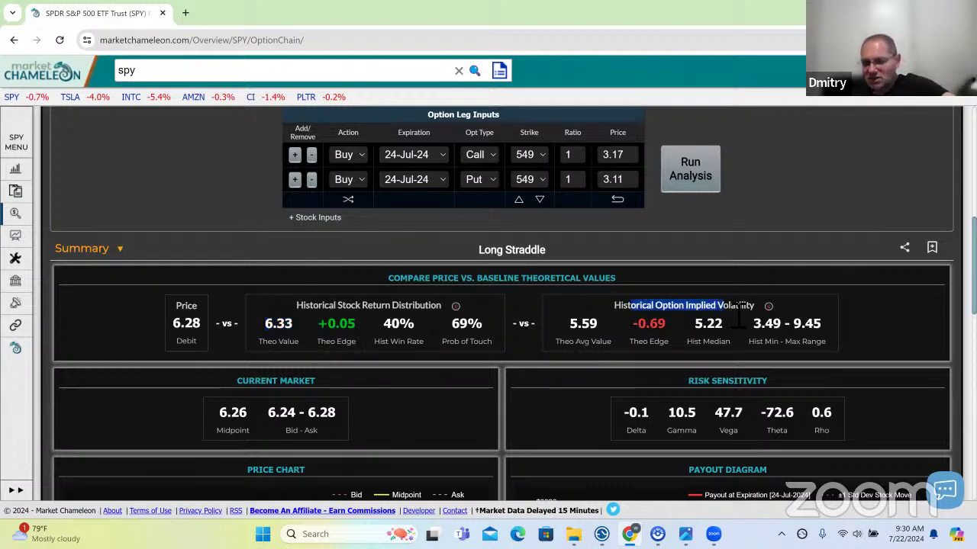
left_click_drag(415, 323, 384, 323)
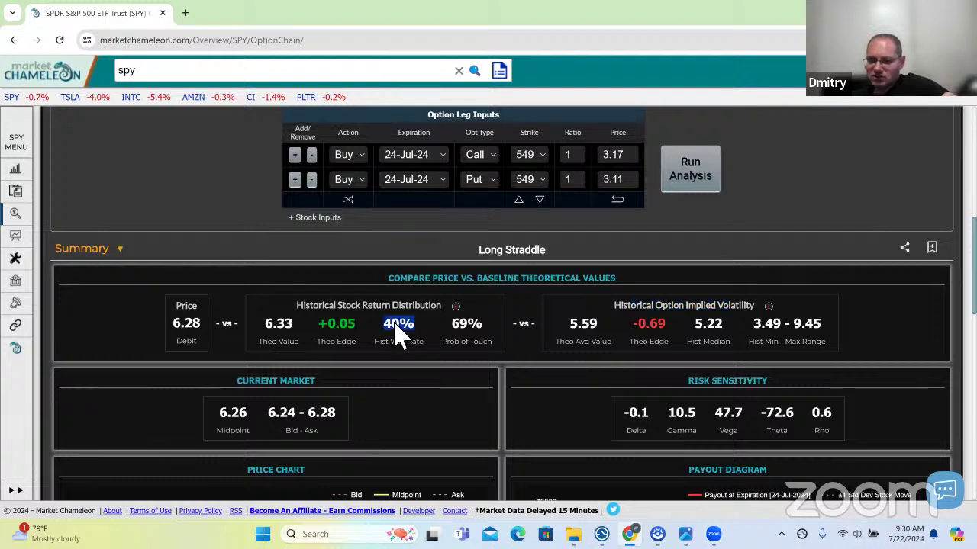
double_click(462, 324)
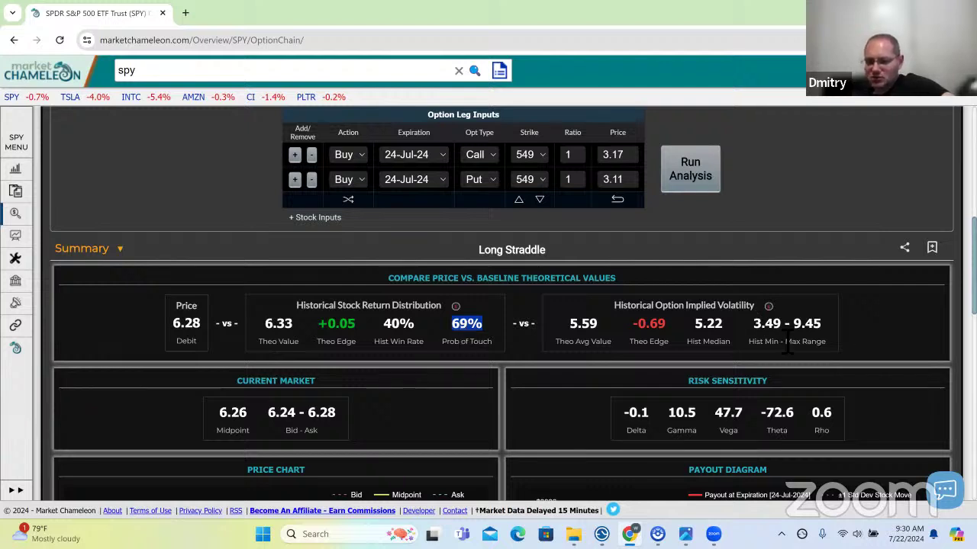
double_click(766, 325)
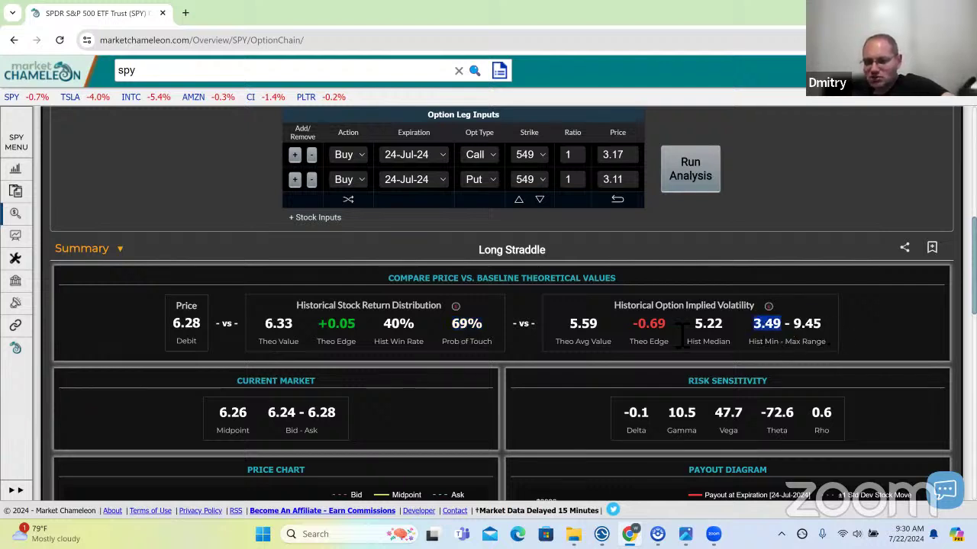
left_click(614, 343)
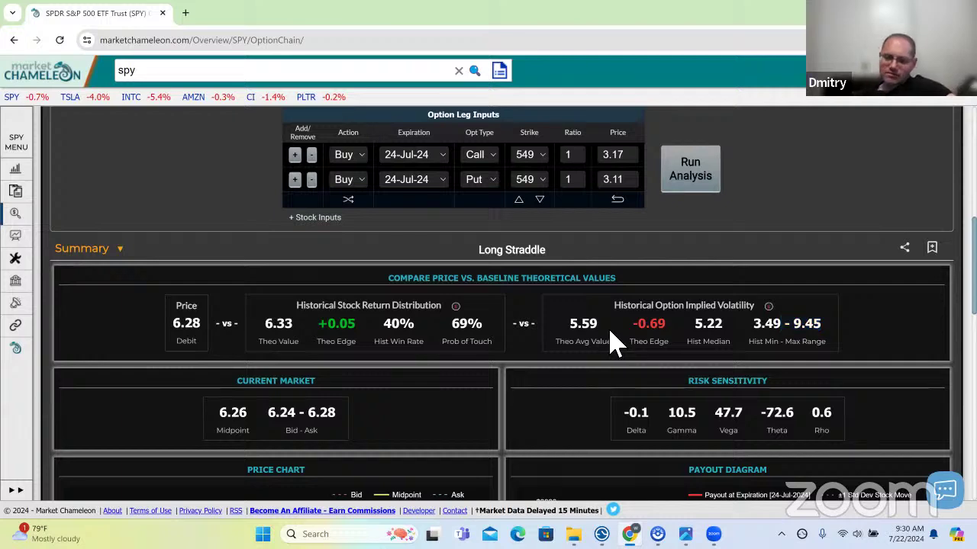